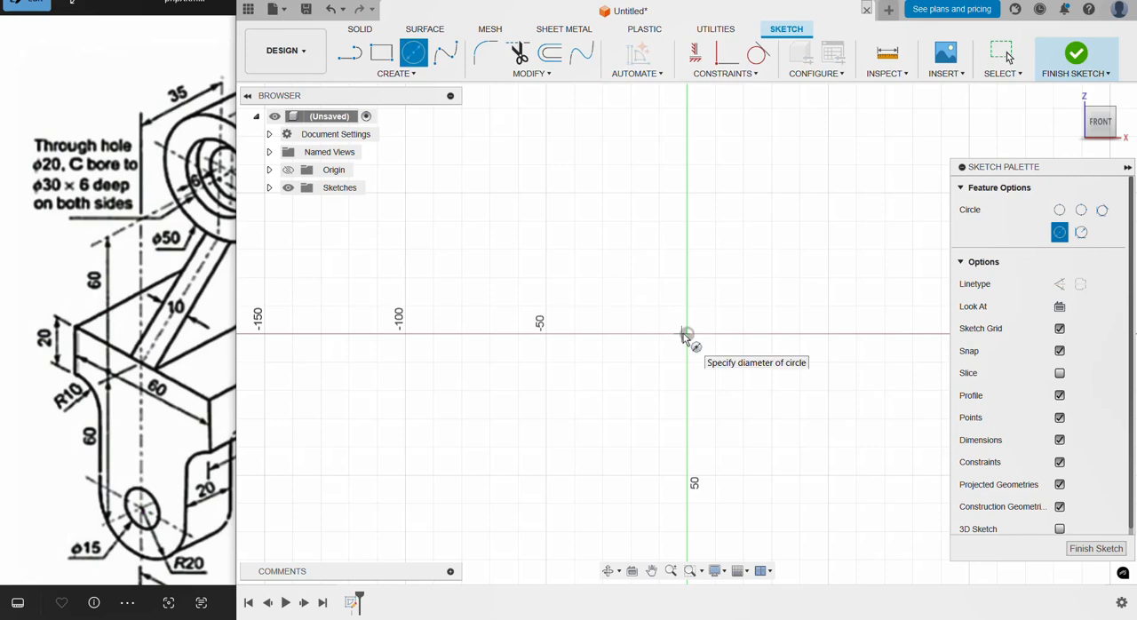
Step: Draw two concentric circles centred on the origin, one 50 mm and one 30 mm in diameter
{"action": "key", "text": "Escape"}
{"action": "key", "text": "c"}
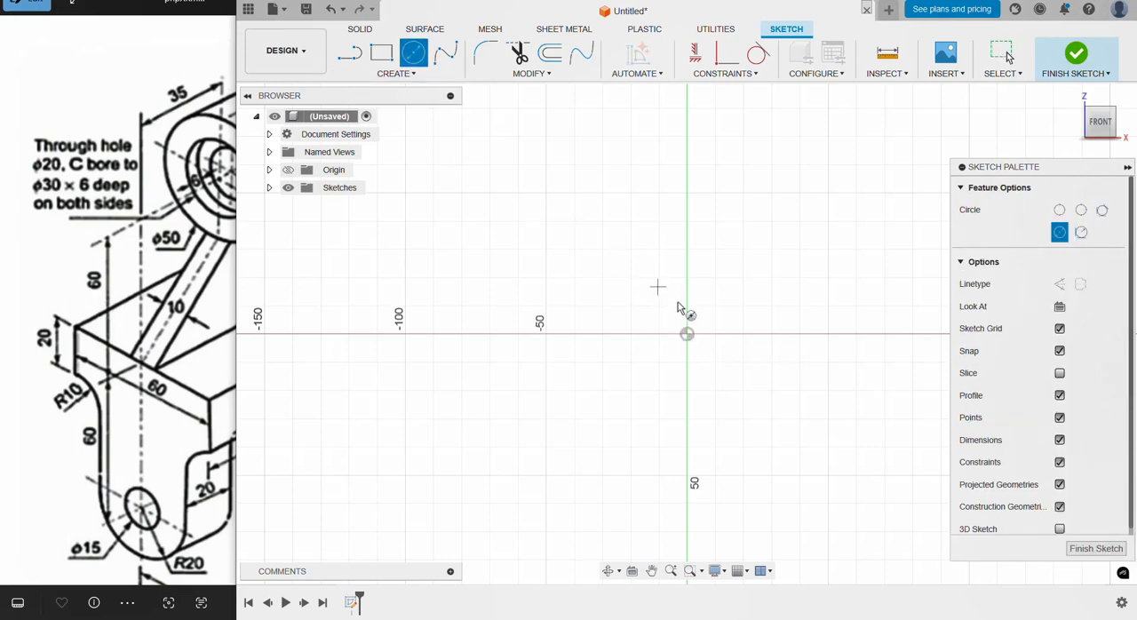
{"action": "left_click", "coordinate": [687, 335]}
{"action": "type", "text": "5"}
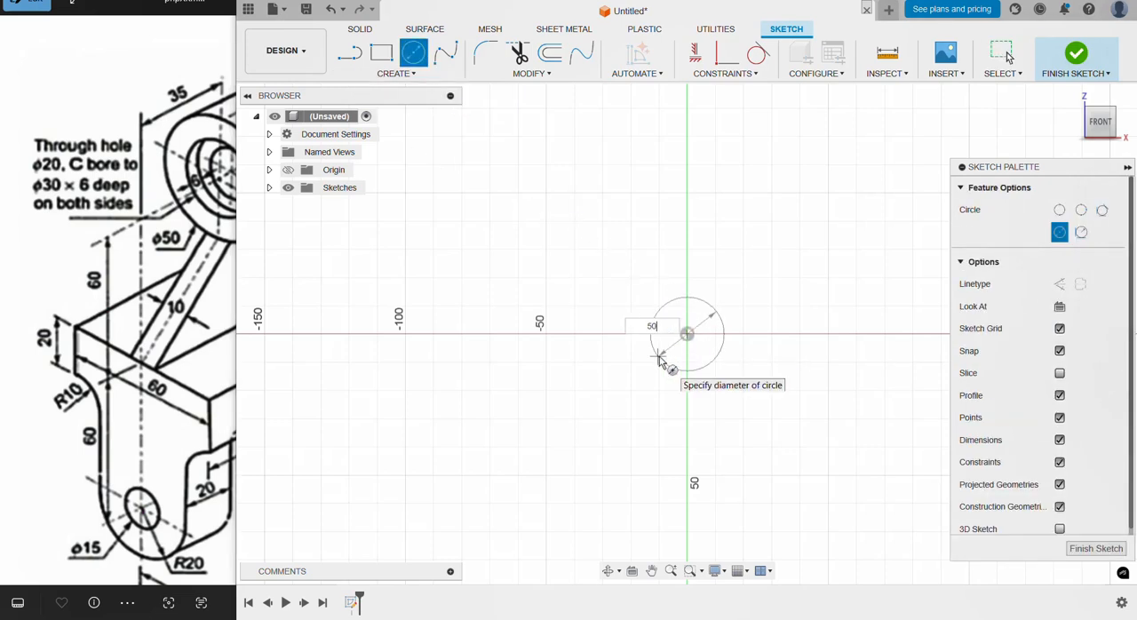
{"action": "type", "text": "0"}
{"action": "key", "text": "Return"}
{"action": "key", "text": "c"}
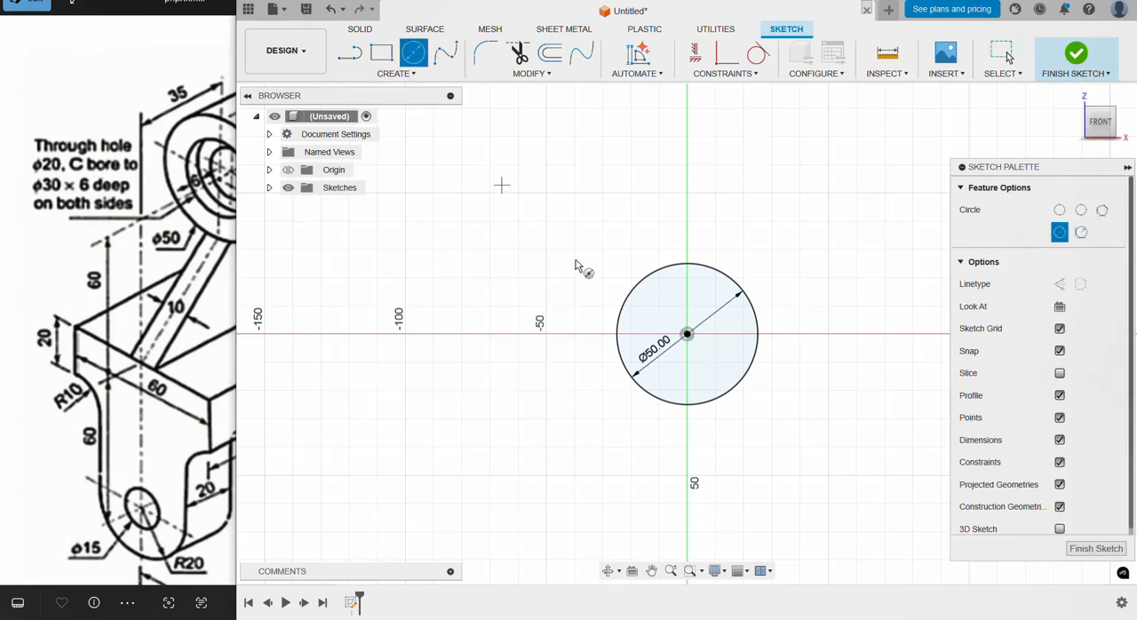
{"action": "left_click", "coordinate": [688, 335]}
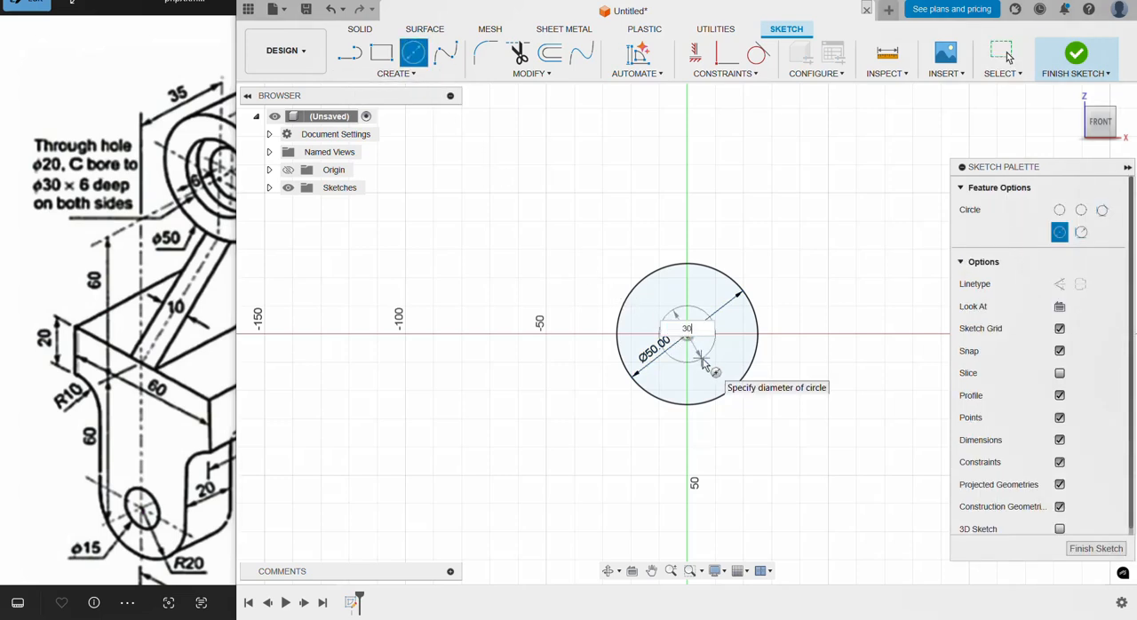
{"action": "type", "text": "30"}
{"action": "key", "text": "Return"}
Step: Draw a rectangle 60 mm wide and 20 mm high, with its upper edge about 44 mm below the circles' centre
{"action": "left_click", "coordinate": [172, 376]}
{"action": "left_click_drag", "start_coordinate": [171, 377], "coordinate": [156, 352]}
{"action": "left_click", "coordinate": [571, 492]}
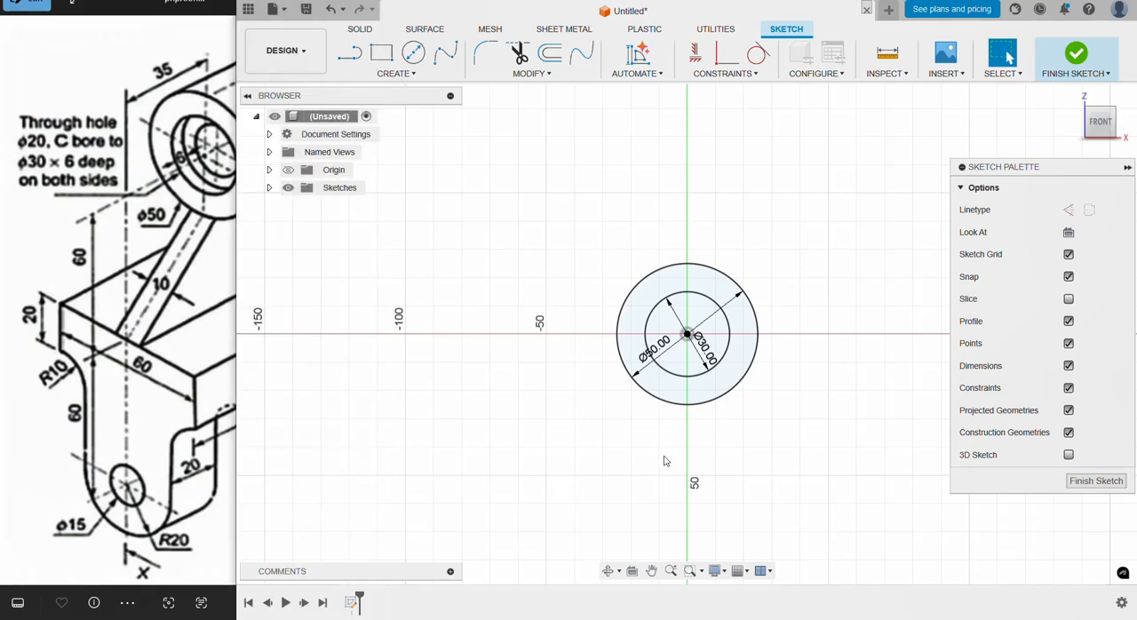
{"action": "middle_click_drag", "start_coordinate": [690, 427], "coordinate": [673, 296]}
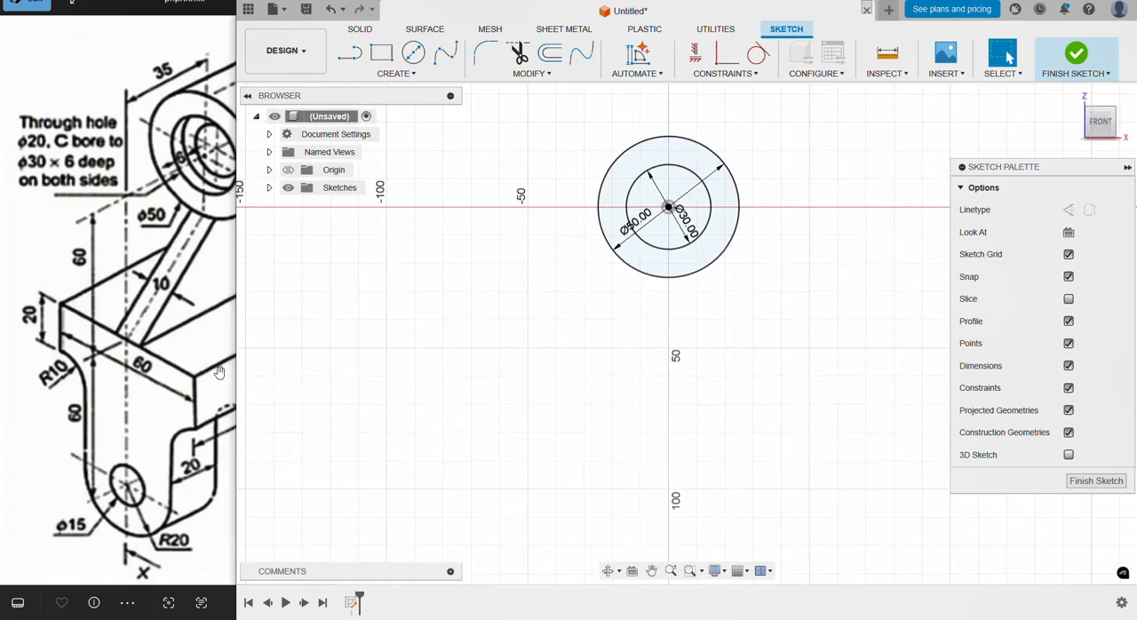
{"action": "left_click", "coordinate": [133, 364]}
{"action": "left_click", "coordinate": [382, 52]}
{"action": "left_click", "coordinate": [570, 331]}
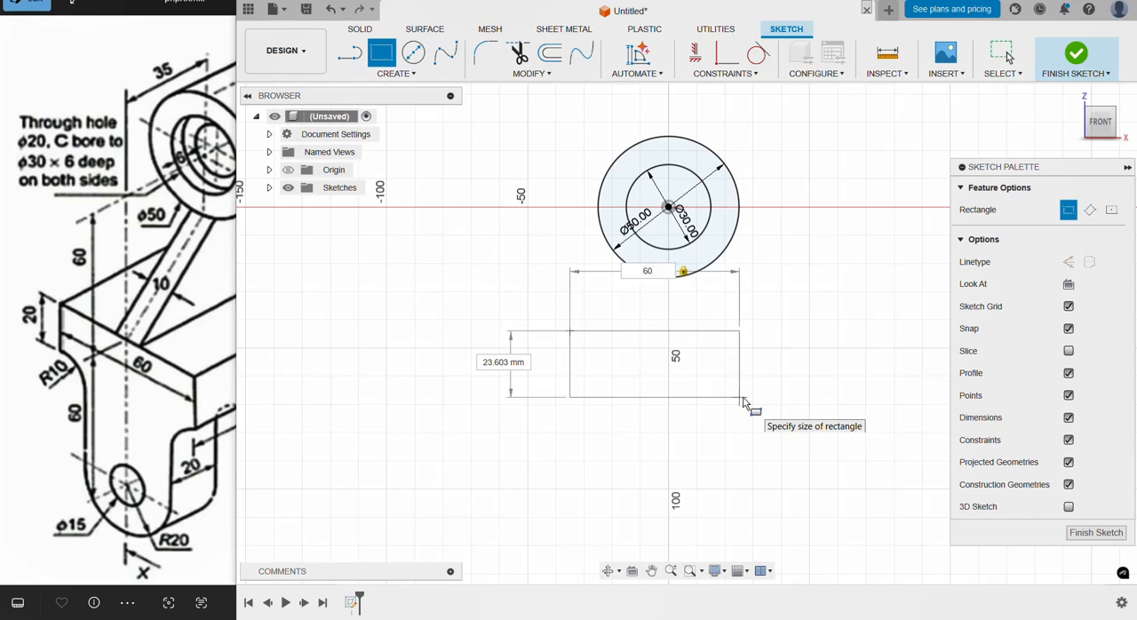
{"action": "type", "text": "60"}
{"action": "key", "text": "Tab"}
{"action": "type", "text": "20"}
{"action": "key", "text": "Return"}
{"action": "key", "text": "Escape"}
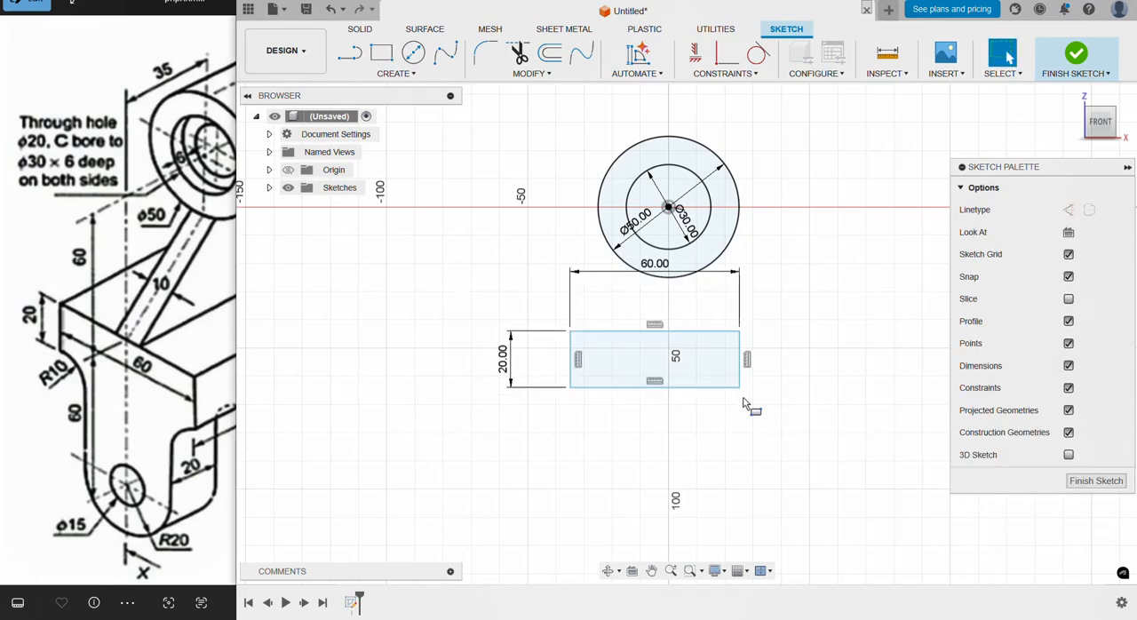
Step: Draw a vertical construction line from the circles' centre to the midpoint of the rectangle's upper edge
{"action": "left_click", "coordinate": [348, 57]}
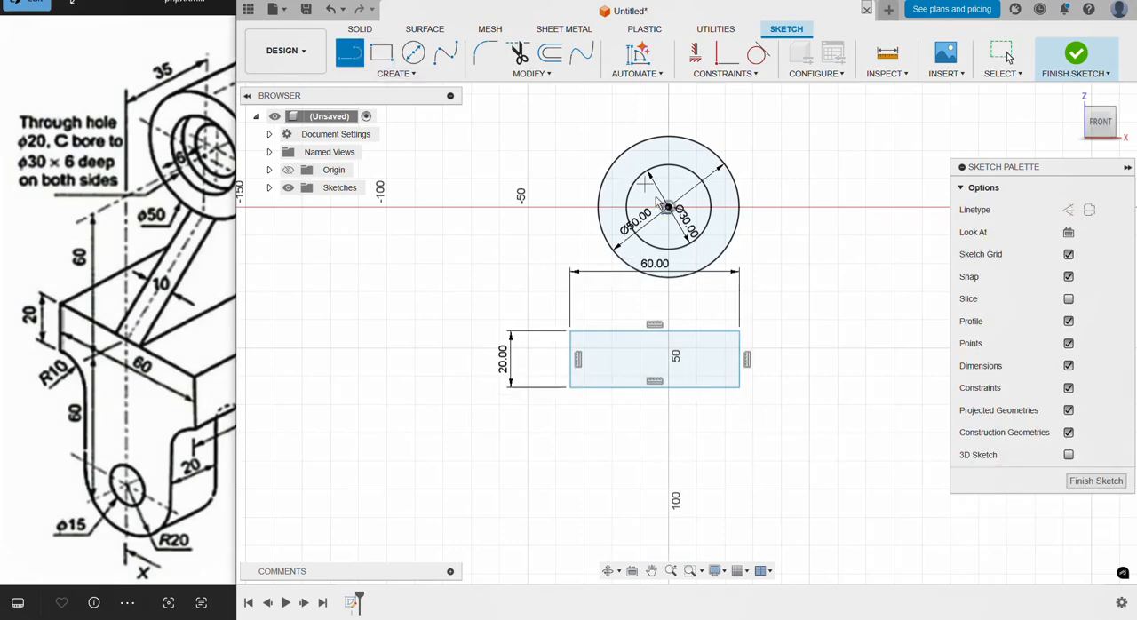
{"action": "left_click", "coordinate": [668, 208]}
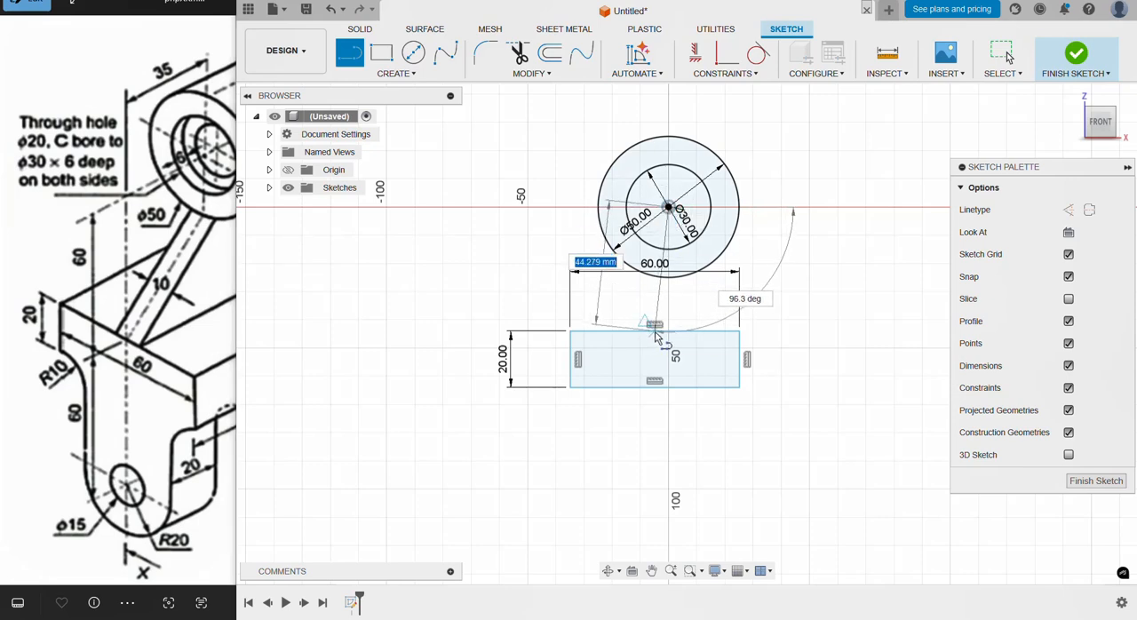
{"action": "key", "text": "Escape"}
{"action": "left_click", "coordinate": [661, 293]}
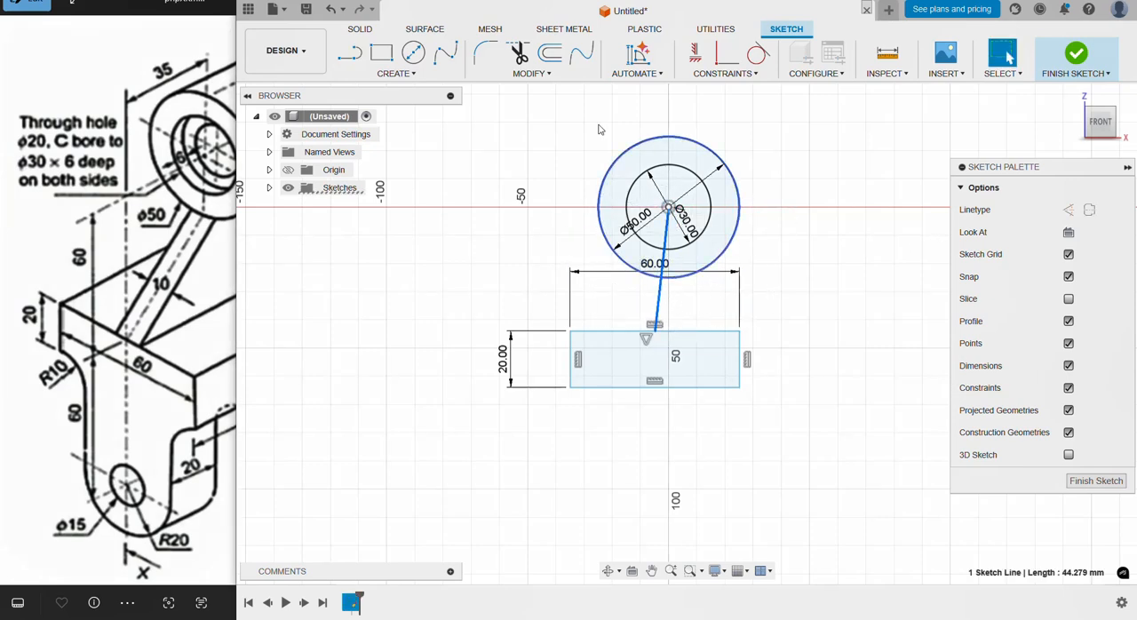
{"action": "left_click", "coordinate": [1088, 210]}
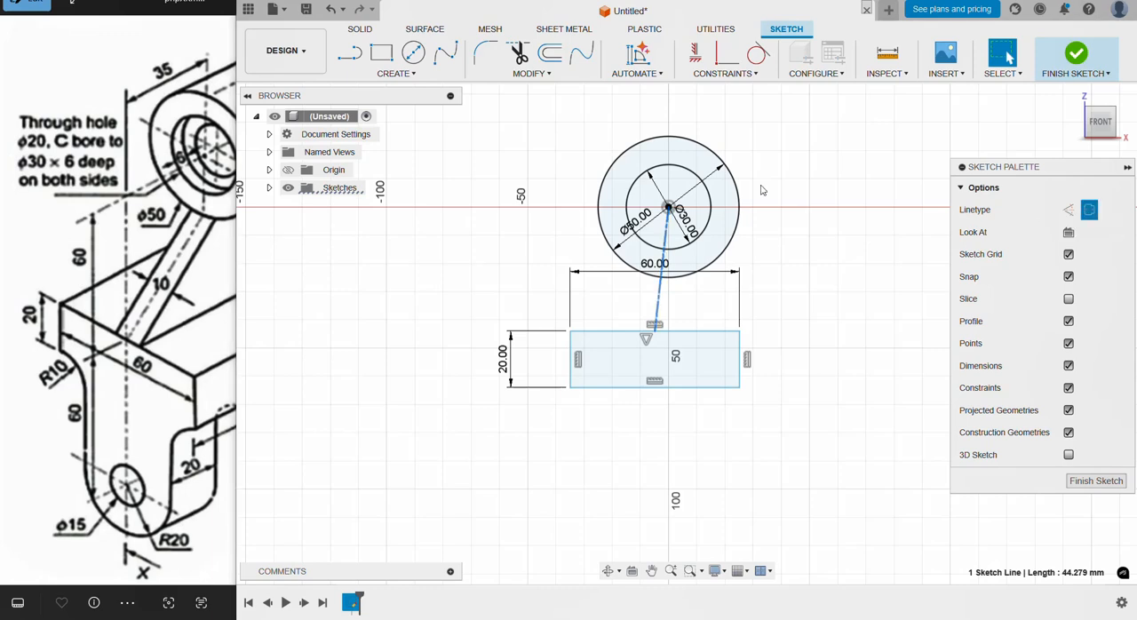
{"action": "left_click", "coordinate": [694, 56]}
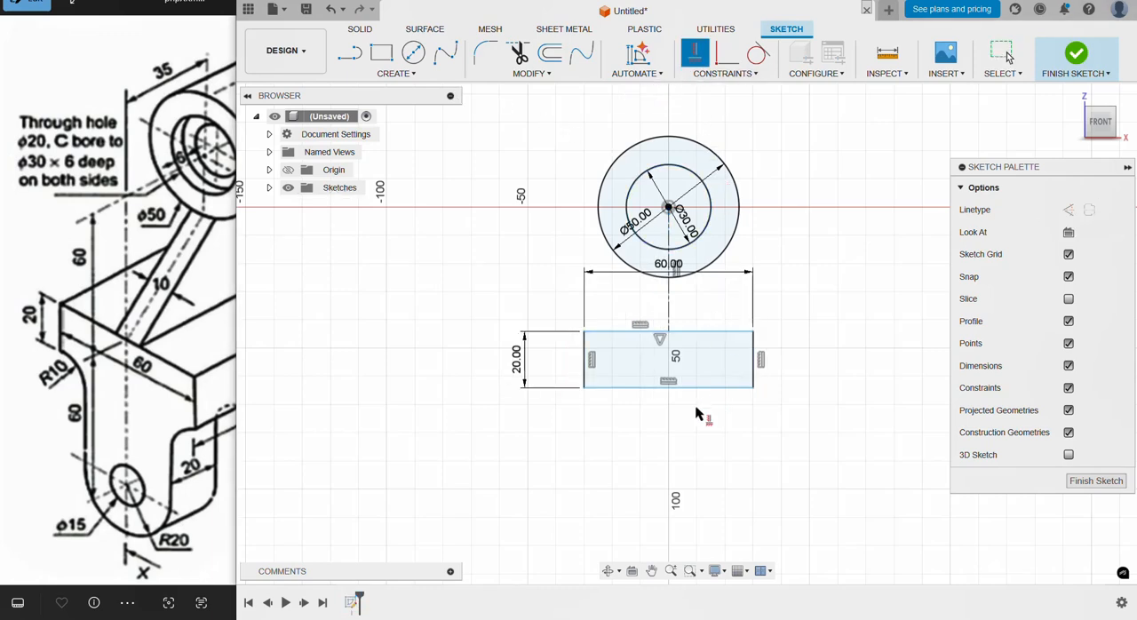
Step: Dimension the construction line between the circles' centre and the rectangle's upper edge to 60 mm
{"action": "left_click", "coordinate": [396, 73]}
{"action": "left_click", "coordinate": [511, 370]}
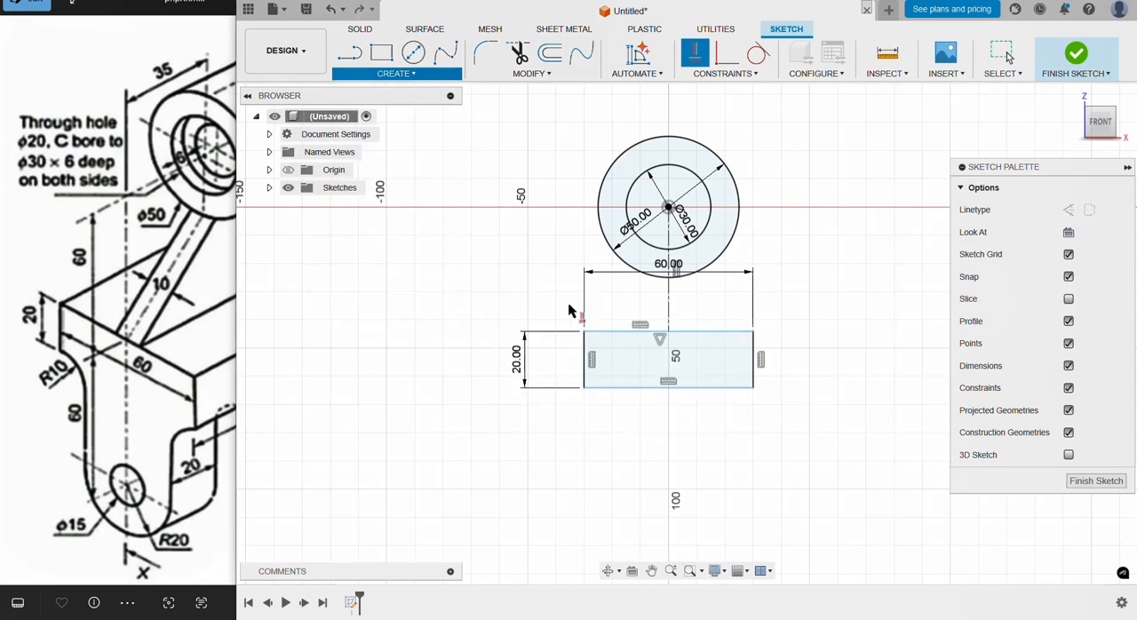
{"action": "left_click", "coordinate": [668, 302]}
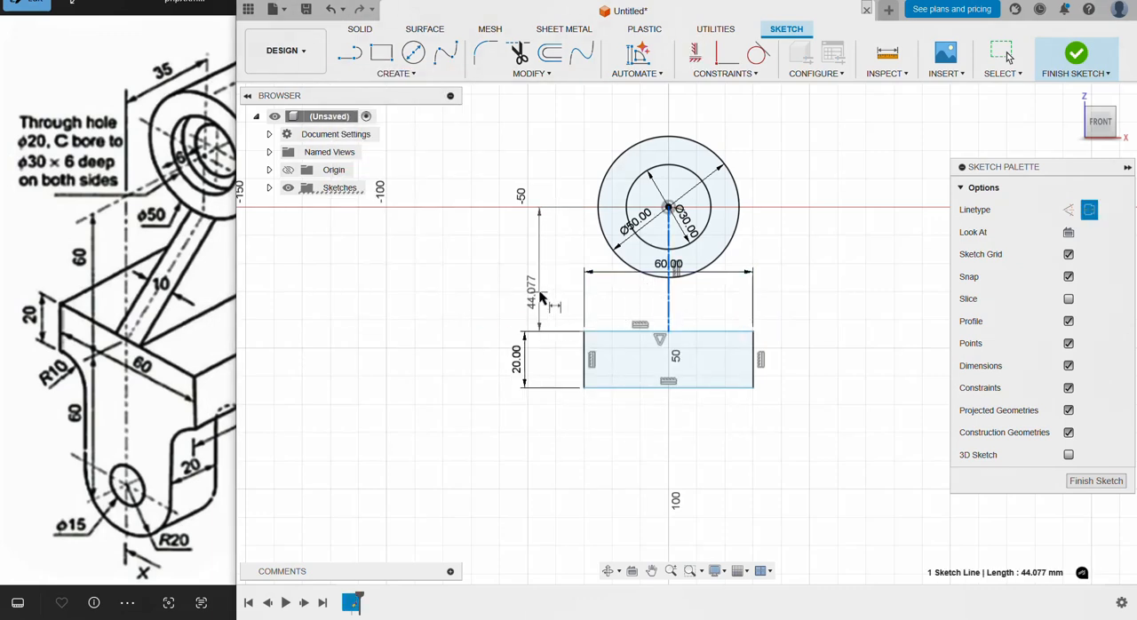
{"action": "left_click", "coordinate": [538, 295]}
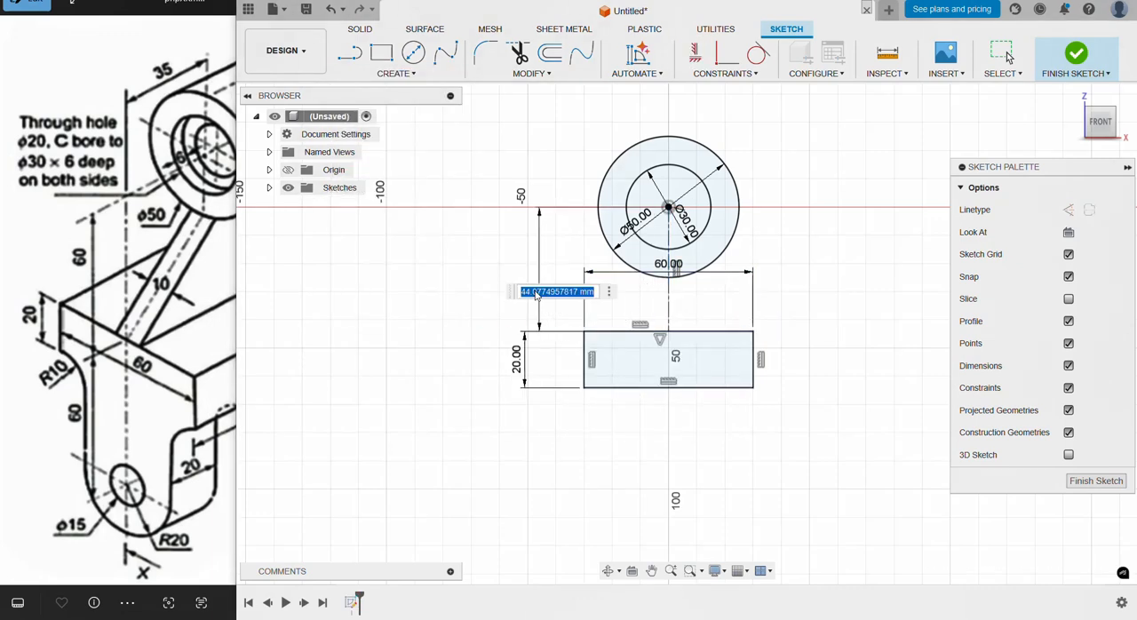
{"action": "type", "text": "60"}
{"action": "key", "text": "Return"}
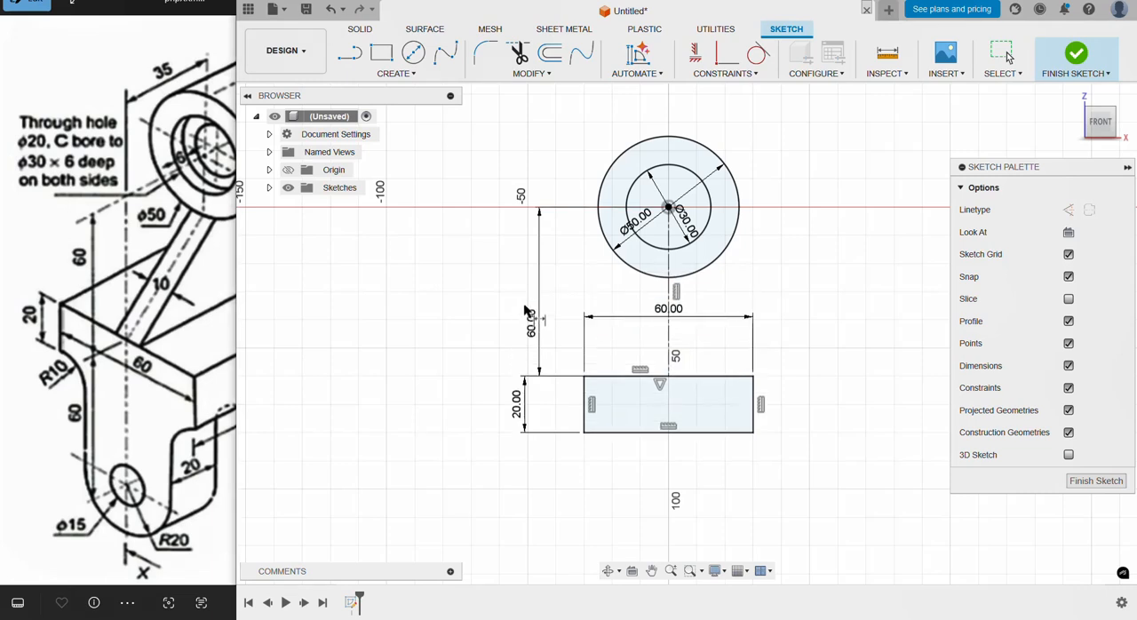
Step: Draw concentric 40 mm and 15 mm diameter circles below the rectangle, centred about 73 mm below its upper edge
{"action": "scroll", "coordinate": [701, 493], "scroll_direction": "down", "scroll_amount": 3}
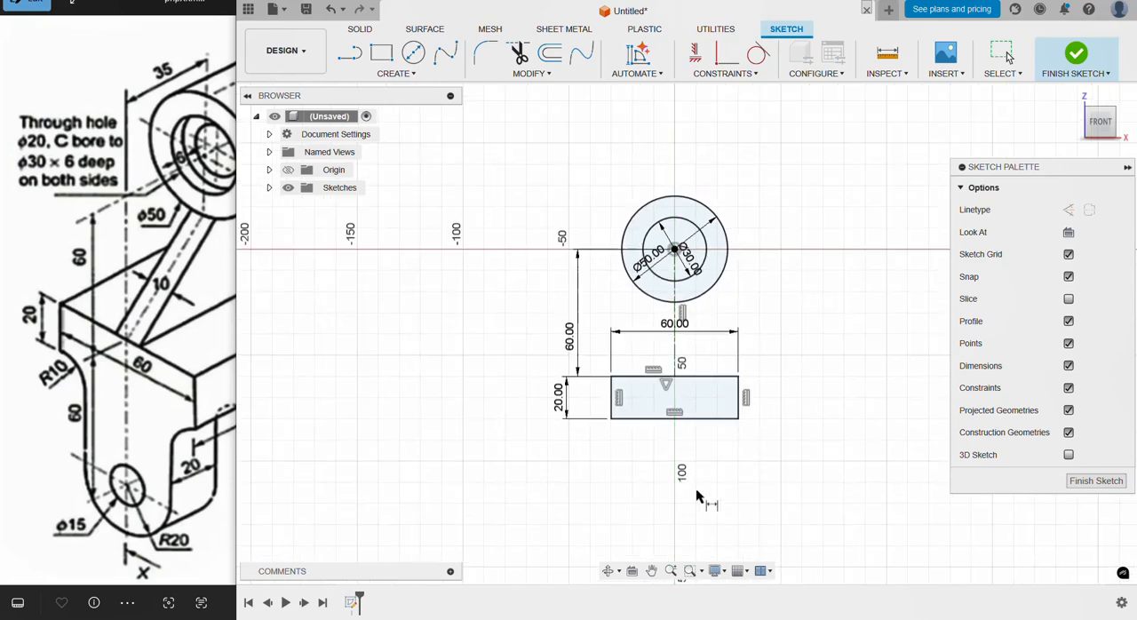
{"action": "middle_click_drag", "start_coordinate": [704, 495], "coordinate": [698, 382]}
{"action": "left_click", "coordinate": [127, 465]}
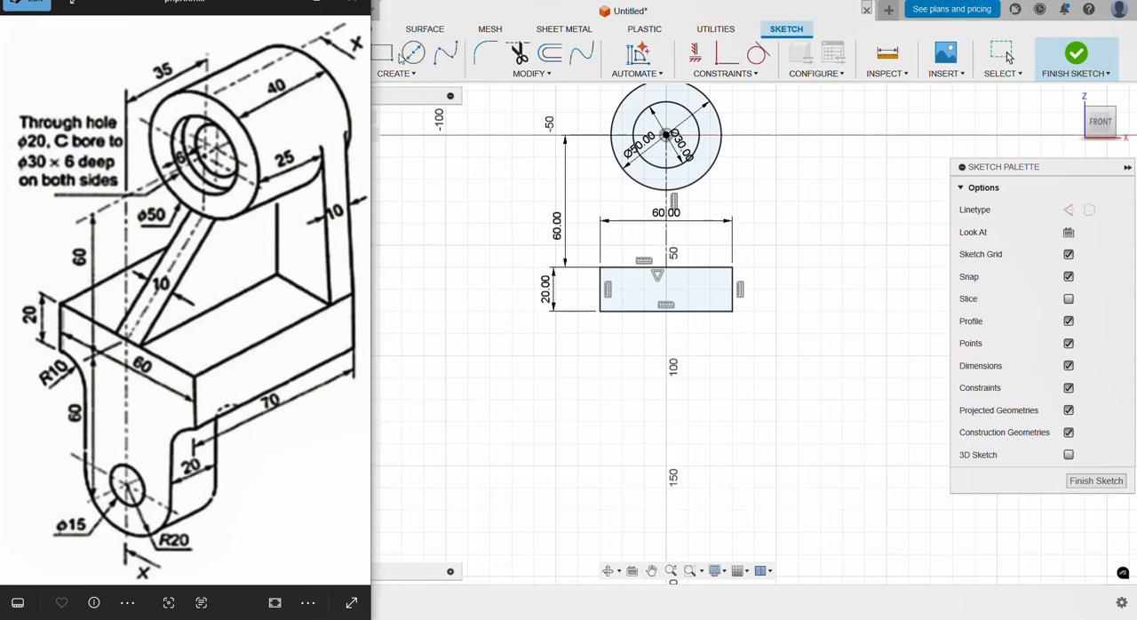
{"action": "key", "text": "c"}
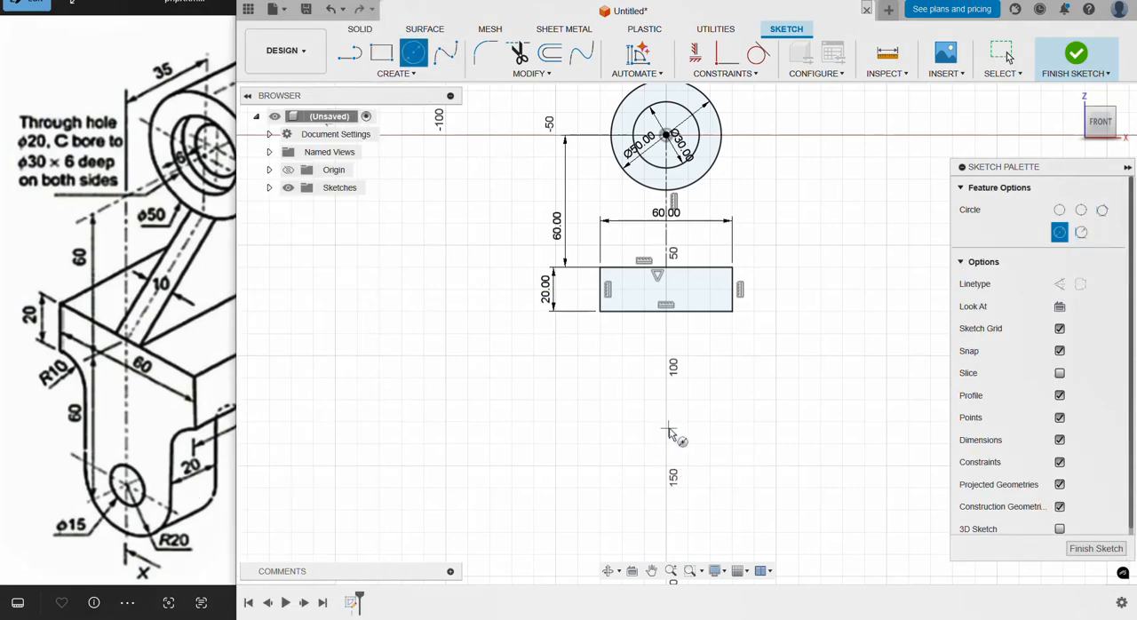
{"action": "left_click", "coordinate": [669, 430]}
{"action": "type", "text": "4"}
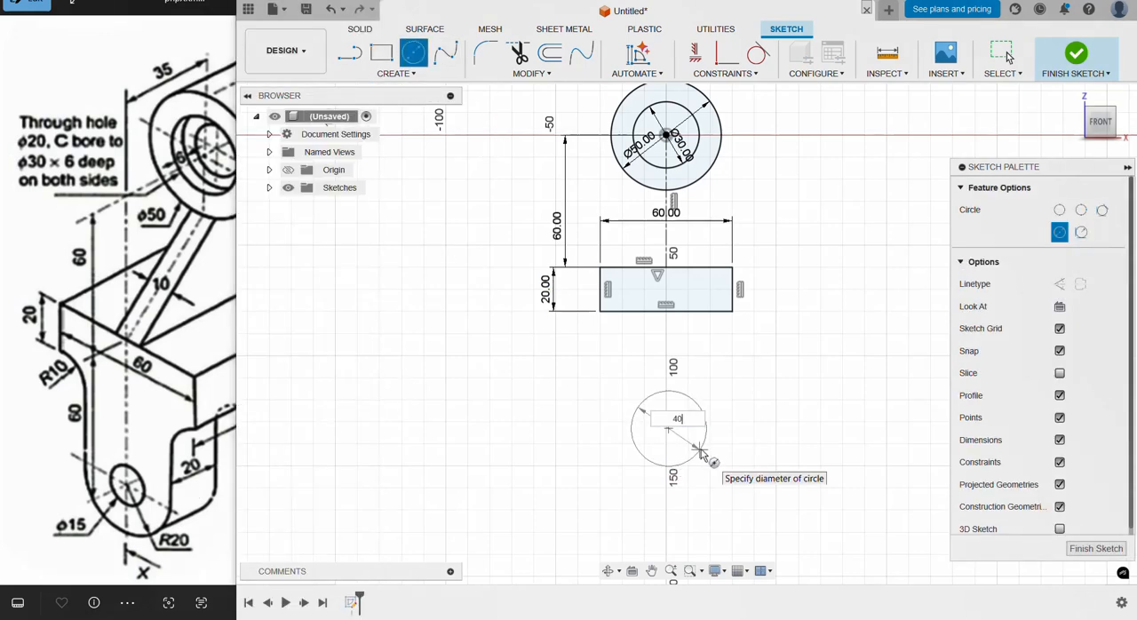
{"action": "type", "text": "0"}
{"action": "key", "text": "Return"}
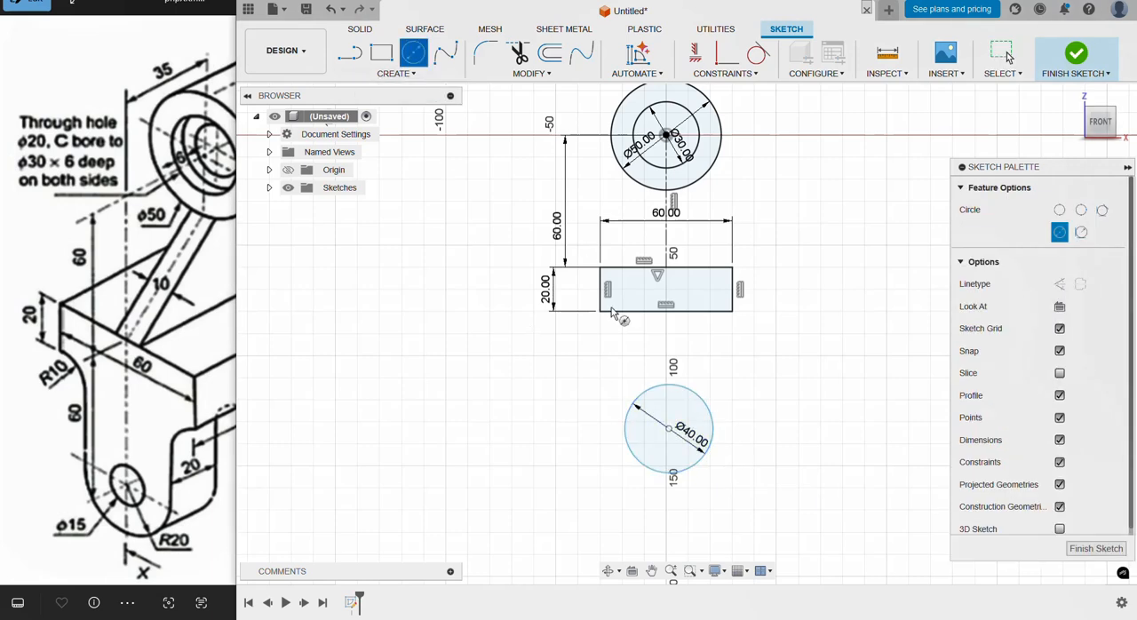
{"action": "left_click", "coordinate": [669, 429]}
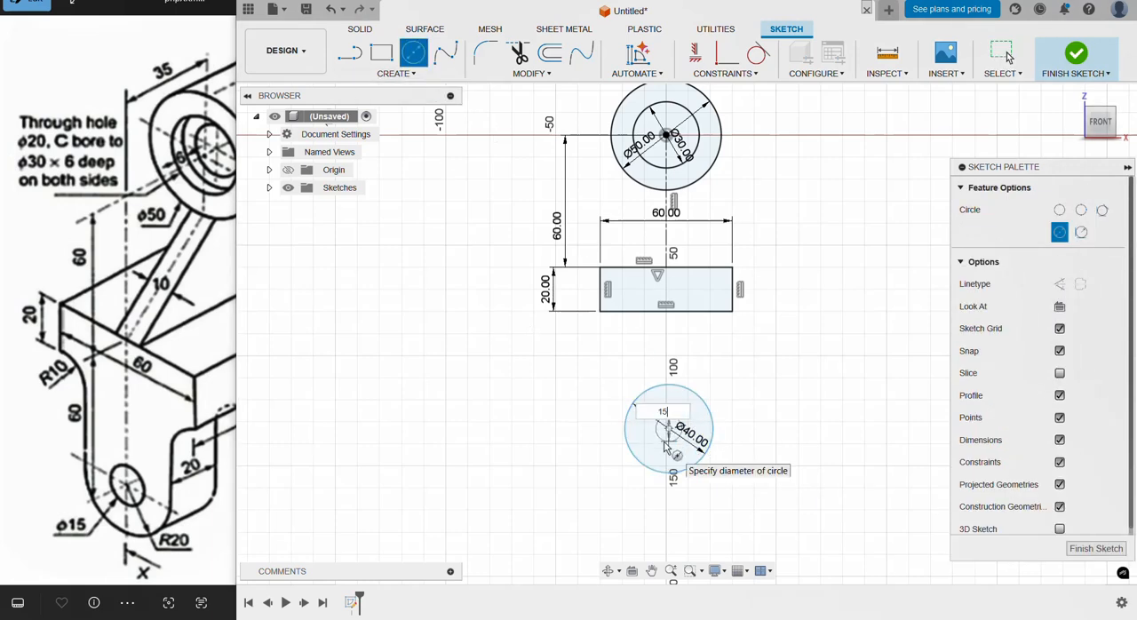
{"action": "type", "text": "15"}
{"action": "key", "text": "Return"}
{"action": "key", "text": "Escape"}
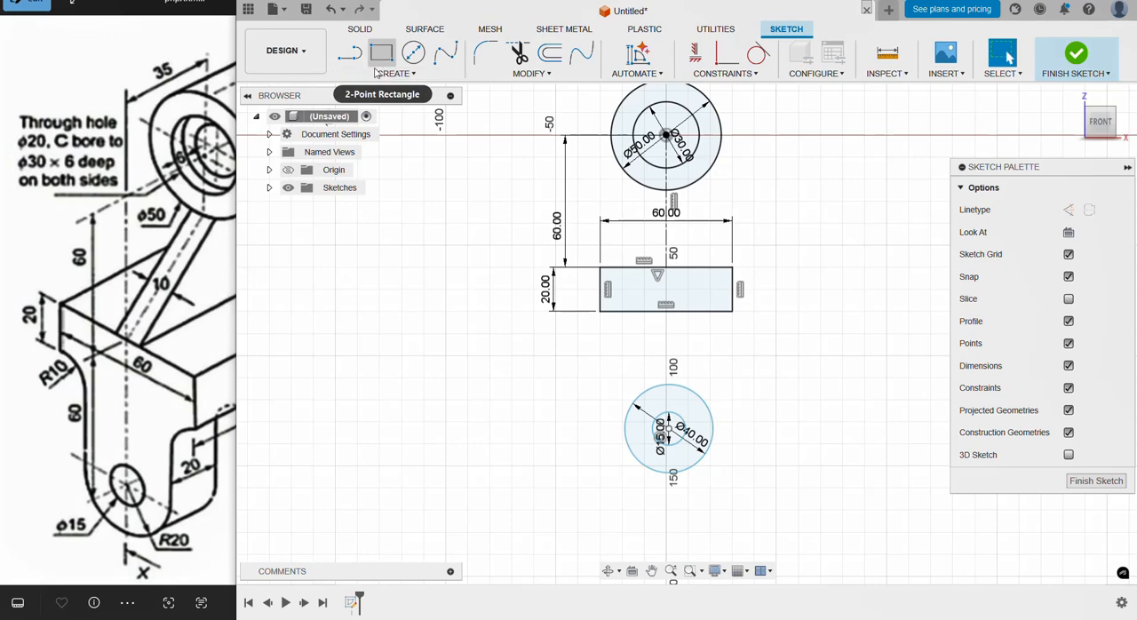
Step: Draw a vertical construction line from the midpoint of the rectangle's upper edge to the lower circles' centre
{"action": "key", "text": "l"}
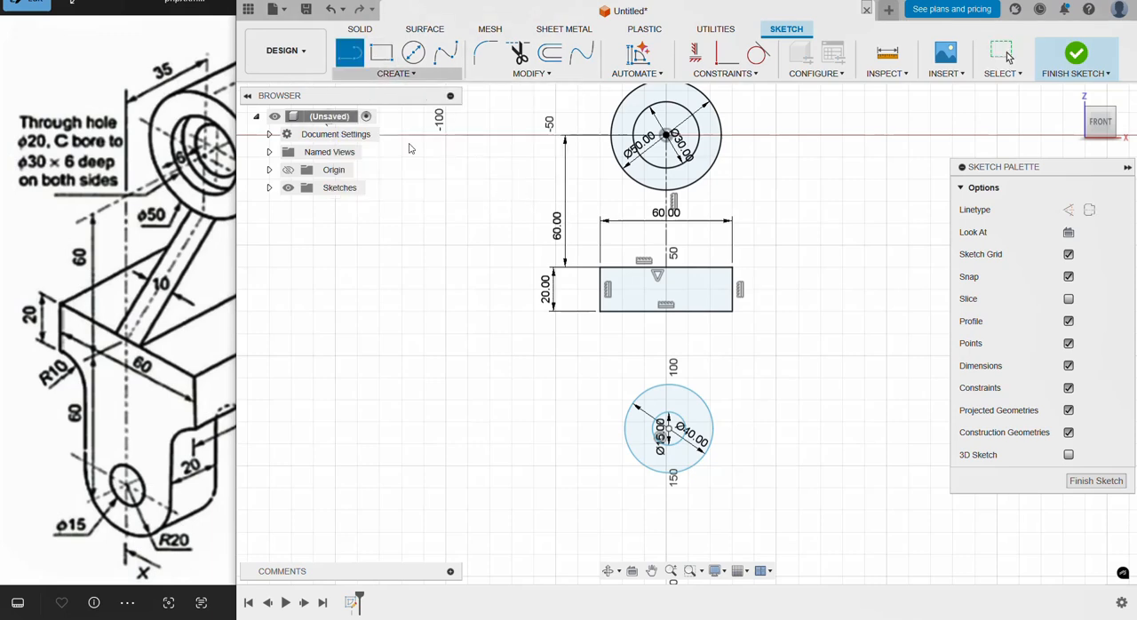
{"action": "left_click", "coordinate": [666, 266]}
{"action": "left_click", "coordinate": [668, 429]}
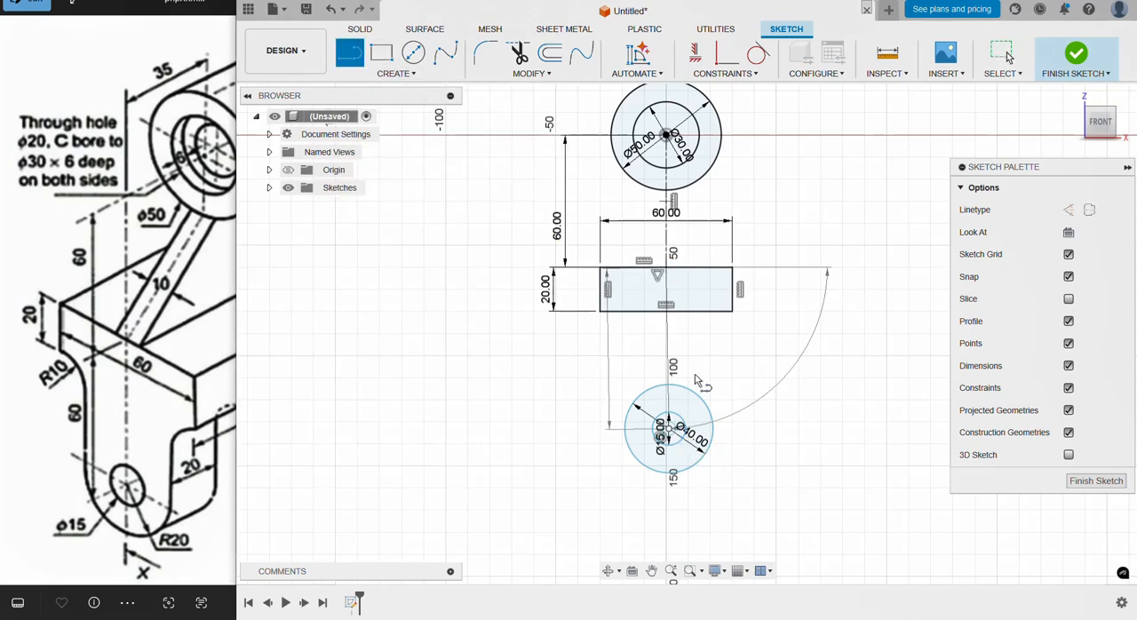
{"action": "key", "text": "Escape"}
{"action": "left_click", "coordinate": [680, 337]}
{"action": "left_click", "coordinate": [1088, 209]}
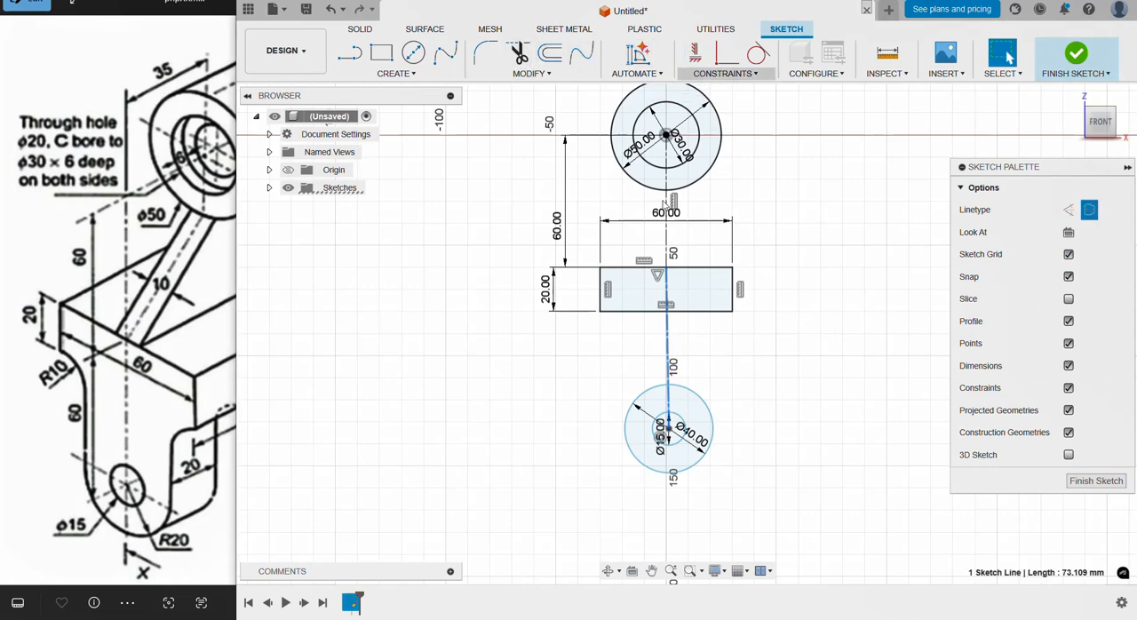
{"action": "left_click", "coordinate": [696, 54]}
Step: Dimension the lower construction line from the rectangle's upper edge to the lower circles' centre to 60 mm
{"action": "left_click", "coordinate": [369, 75]}
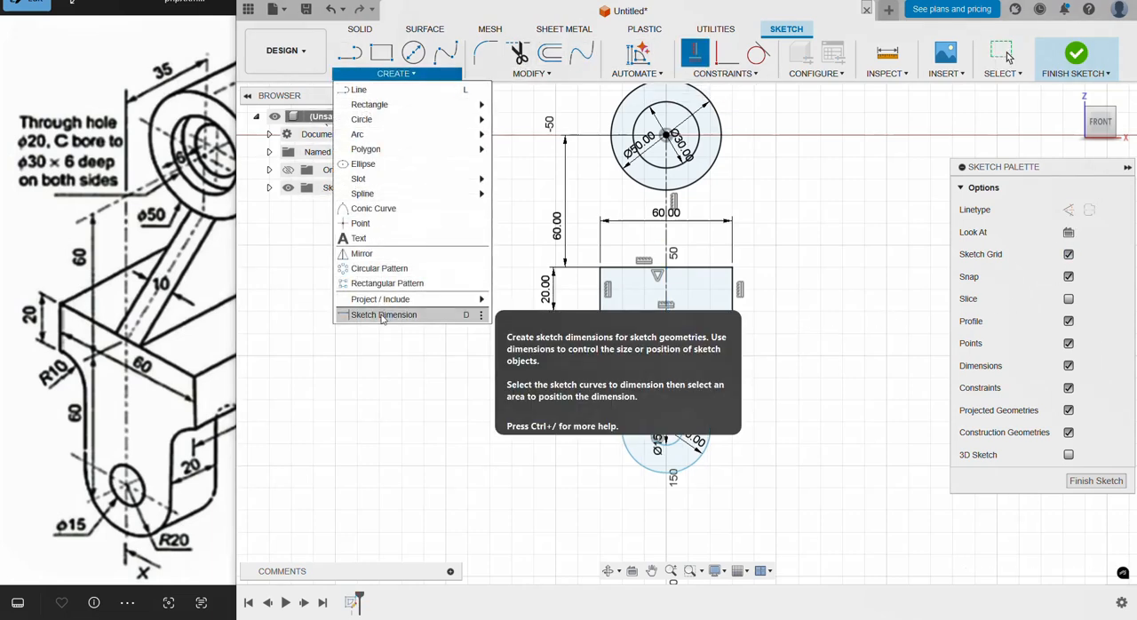
{"action": "left_click", "coordinate": [666, 358]}
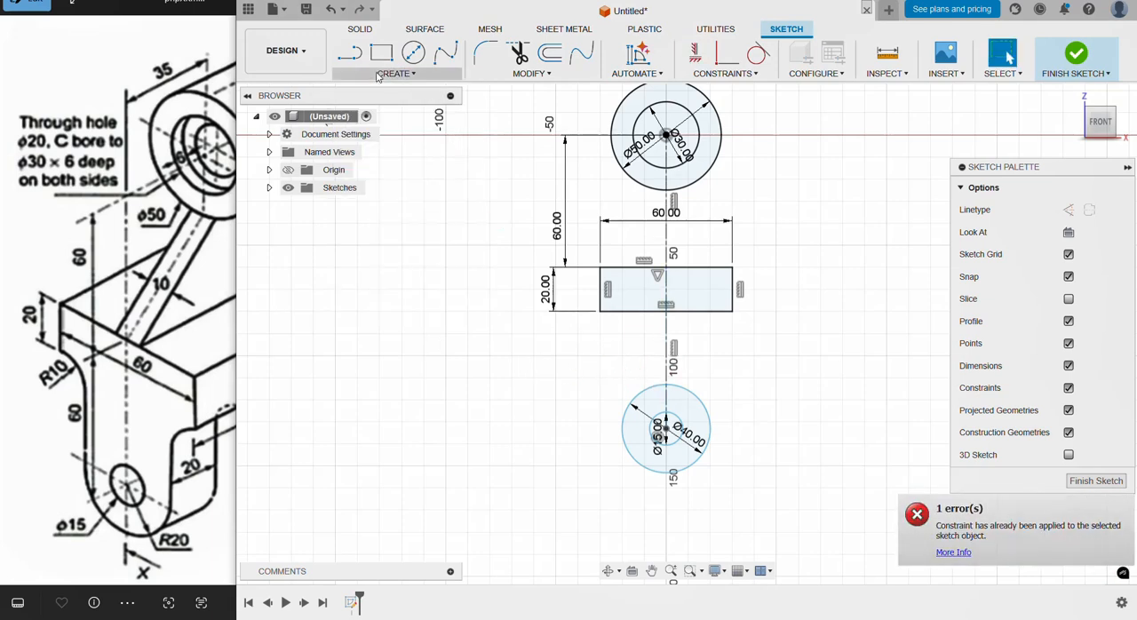
{"action": "left_click", "coordinate": [396, 74]}
{"action": "left_click", "coordinate": [384, 316]}
{"action": "left_click", "coordinate": [668, 337]}
{"action": "left_click", "coordinate": [533, 331]}
{"action": "type", "text": "60"}
{"action": "key", "text": "Return"}
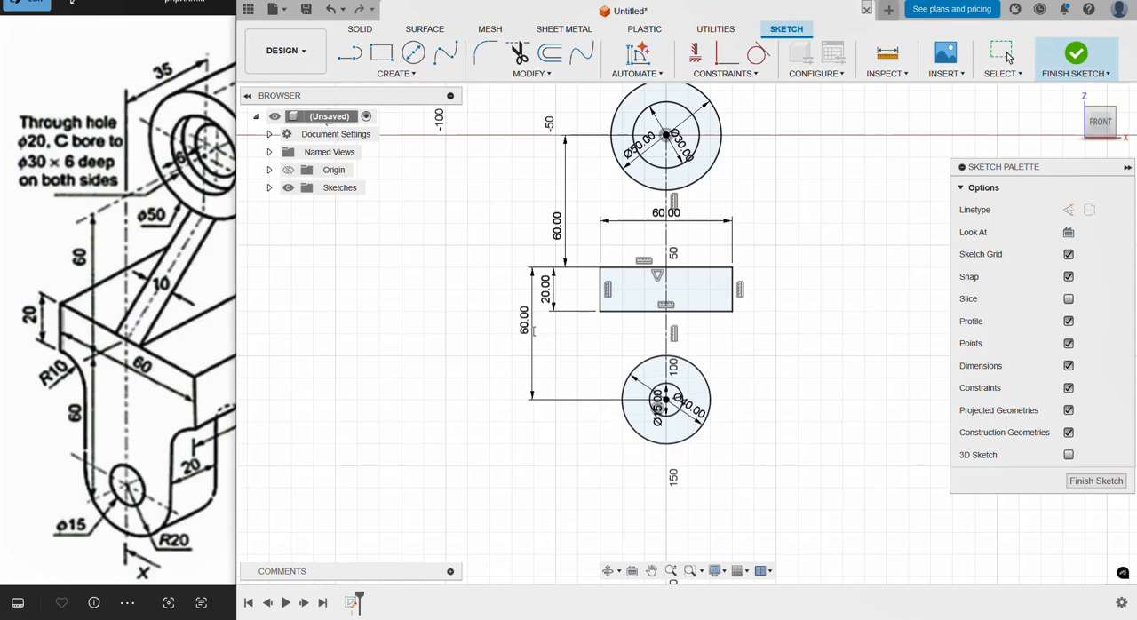
Step: Draw a horizontal line from the lower circles' centre to the right quadrant of the 40 mm circle
{"action": "scroll", "coordinate": [566, 366], "scroll_direction": "down", "scroll_amount": 3}
{"action": "scroll", "coordinate": [678, 219], "scroll_direction": "up", "scroll_amount": 3}
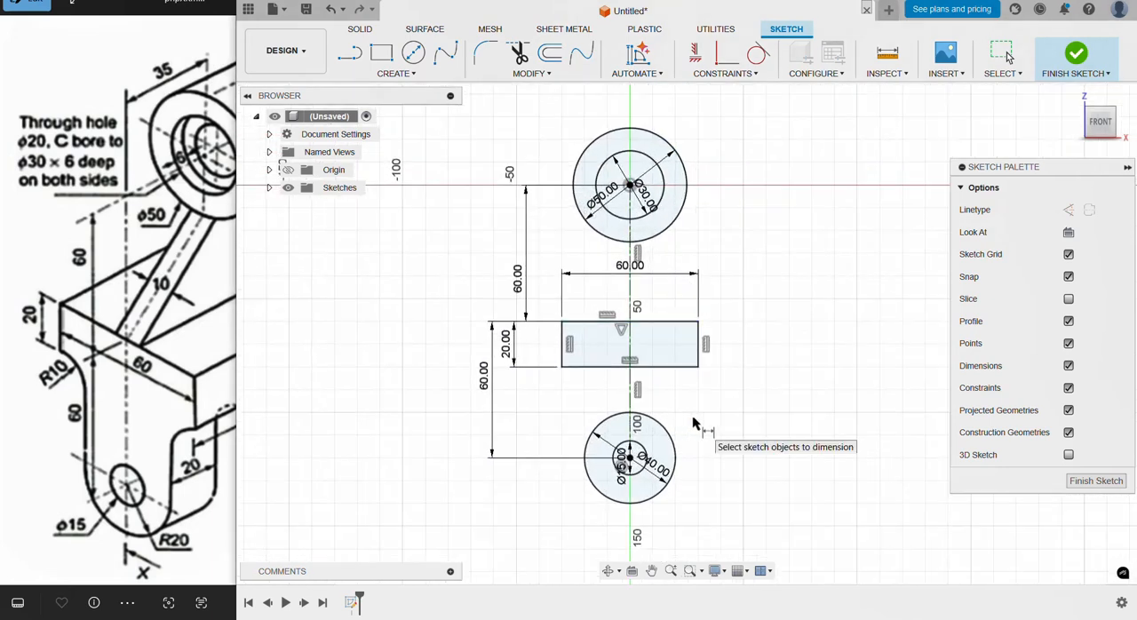
{"action": "key", "text": "Escape"}
{"action": "key", "text": "l"}
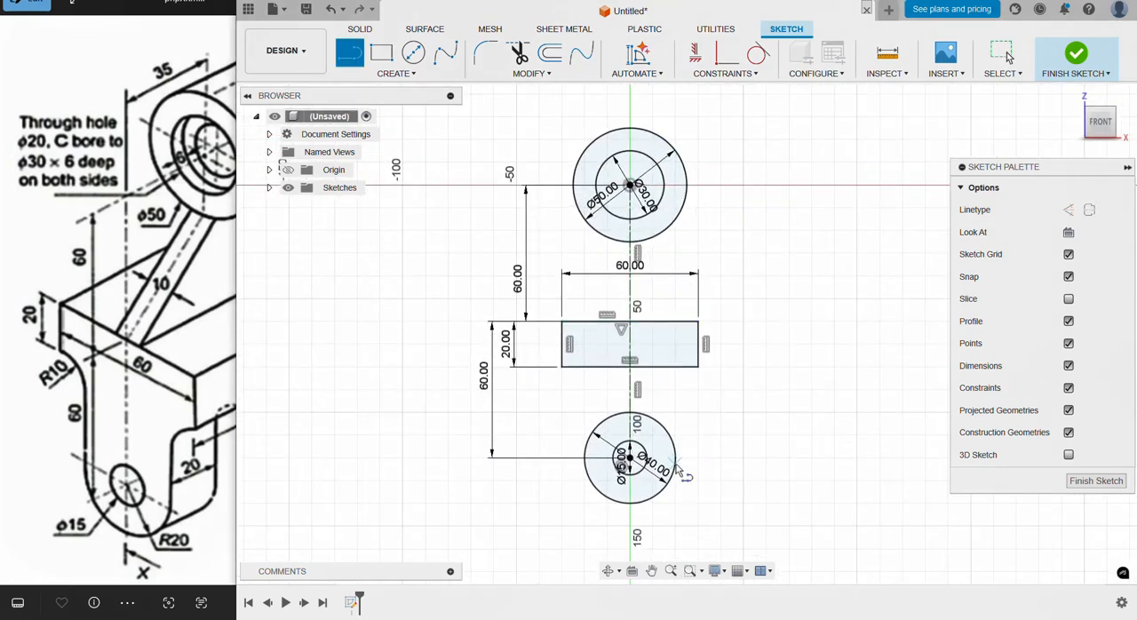
{"action": "left_click", "coordinate": [630, 457]}
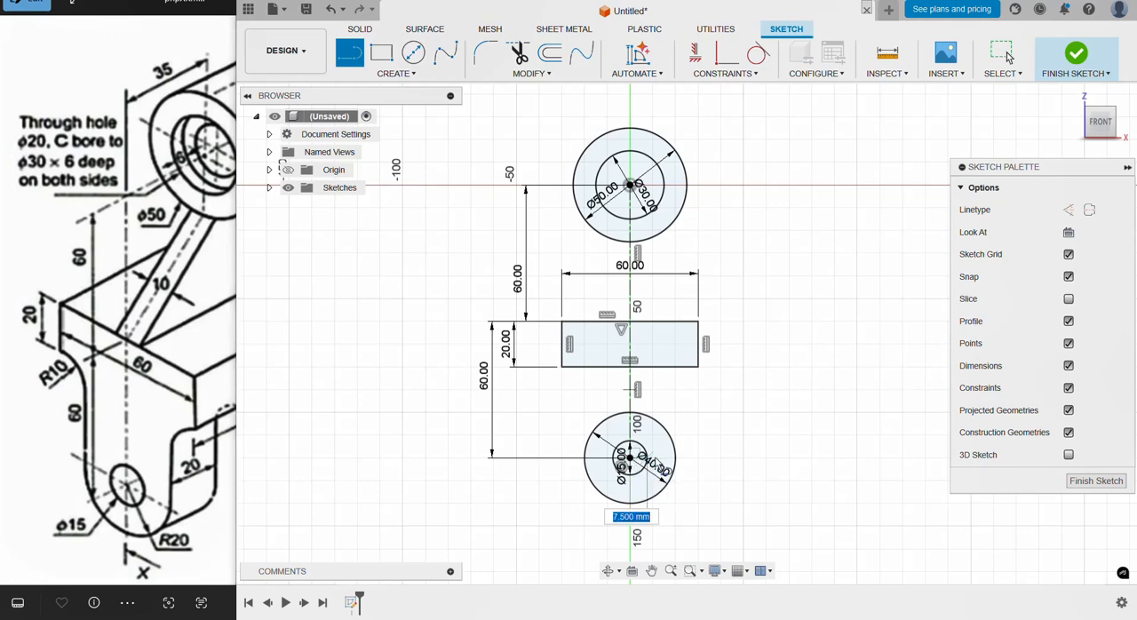
{"action": "key", "text": "Escape"}
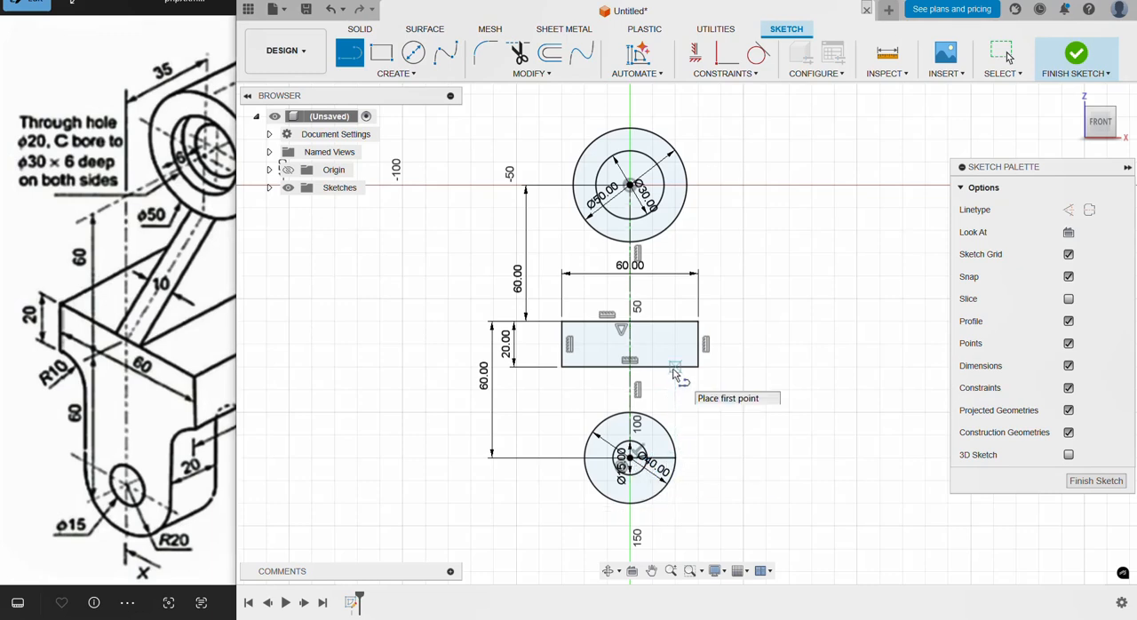
Step: Draw a vertical line from the 40 mm circle's right quadrant to the rectangle's lower edge, and convert the horizontal radius line to construction
{"action": "left_click", "coordinate": [675, 457]}
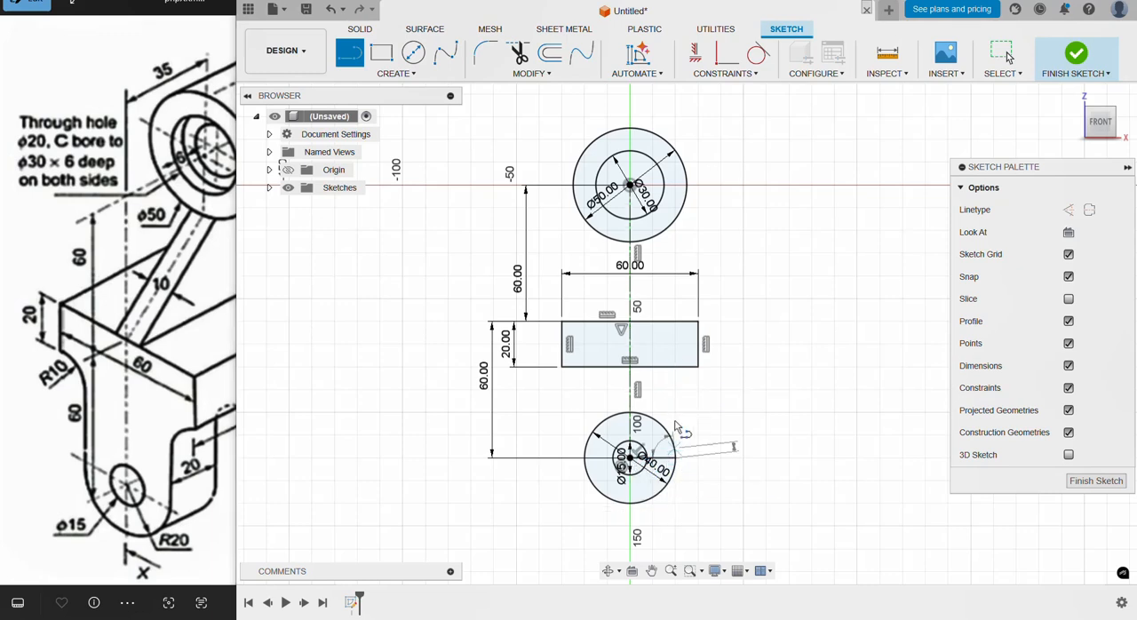
{"action": "left_click", "coordinate": [675, 366]}
{"action": "key", "text": "Escape"}
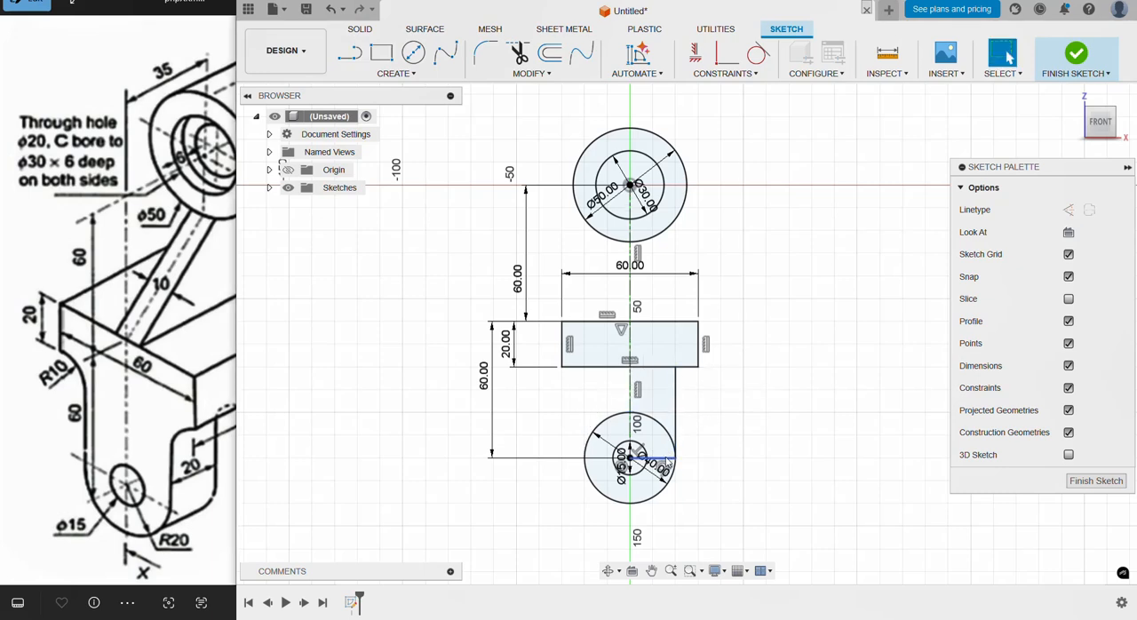
{"action": "left_click", "coordinate": [1068, 209]}
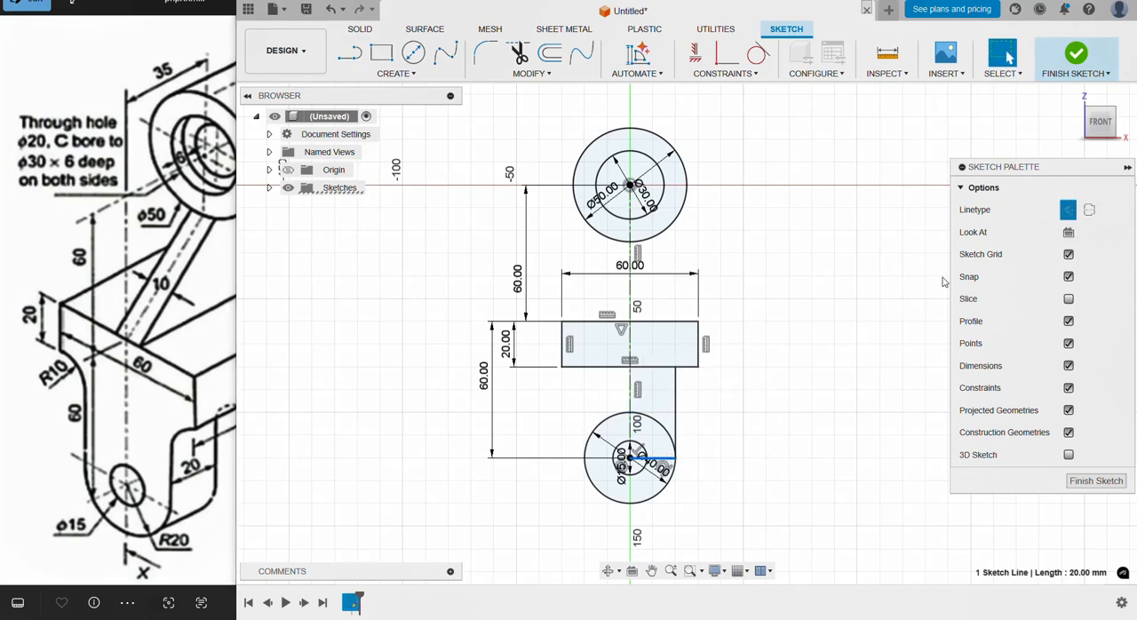
Step: Draw a line from the rectangle's upper right corner tangent to the right side of the 50 mm circle
{"action": "left_click", "coordinate": [678, 389]}
{"action": "left_click", "coordinate": [711, 214]}
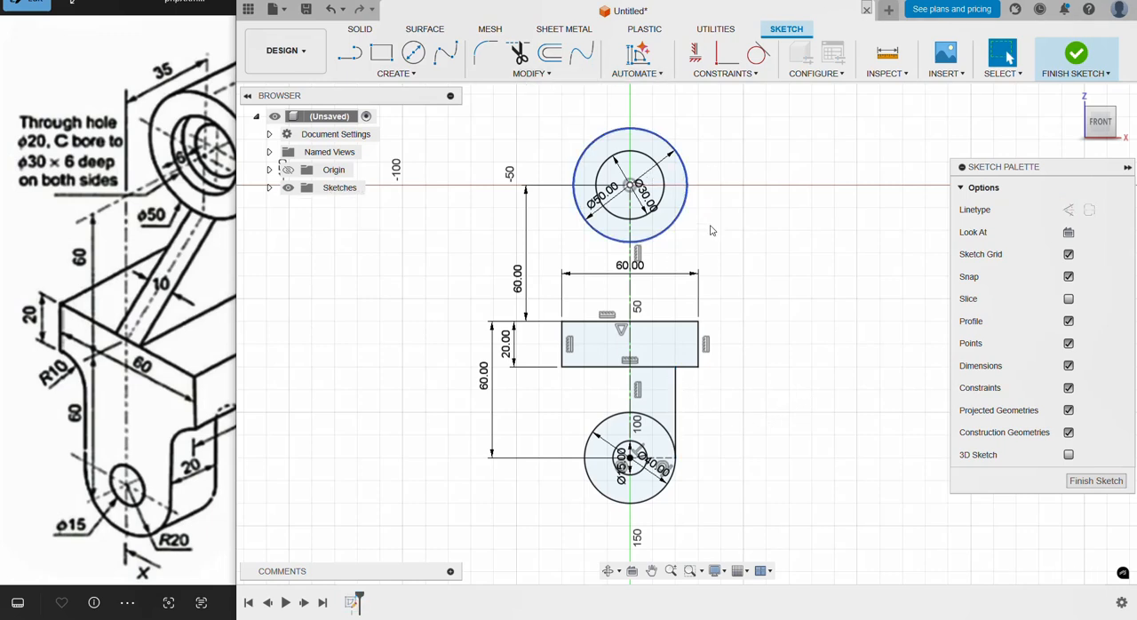
{"action": "left_click", "coordinate": [202, 250]}
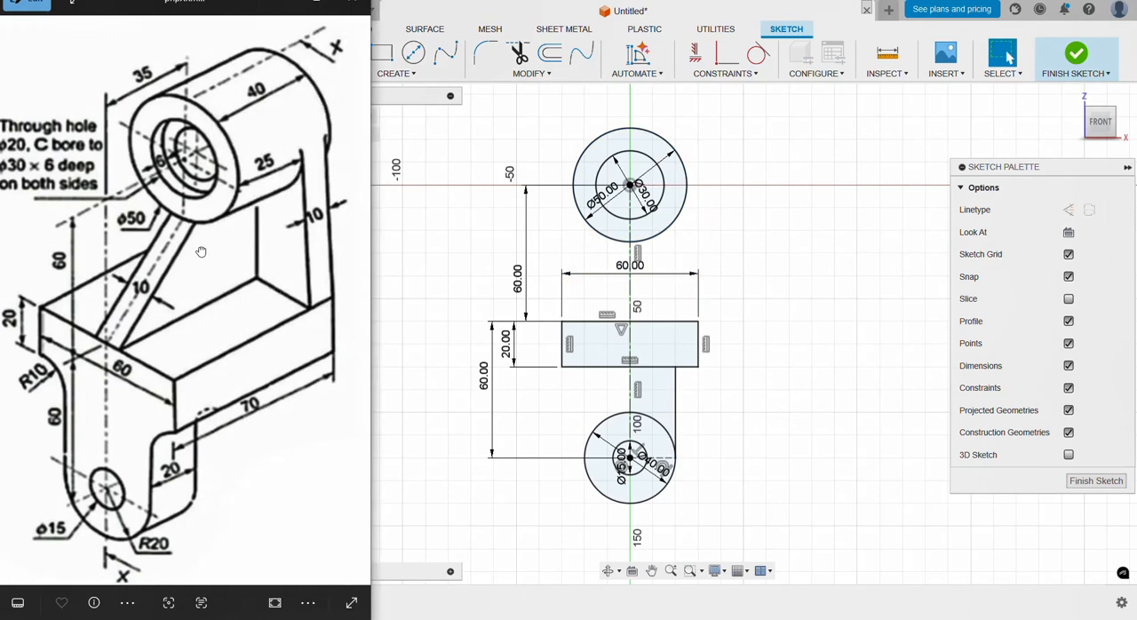
{"action": "left_click", "coordinate": [399, 115]}
{"action": "key", "text": "l"}
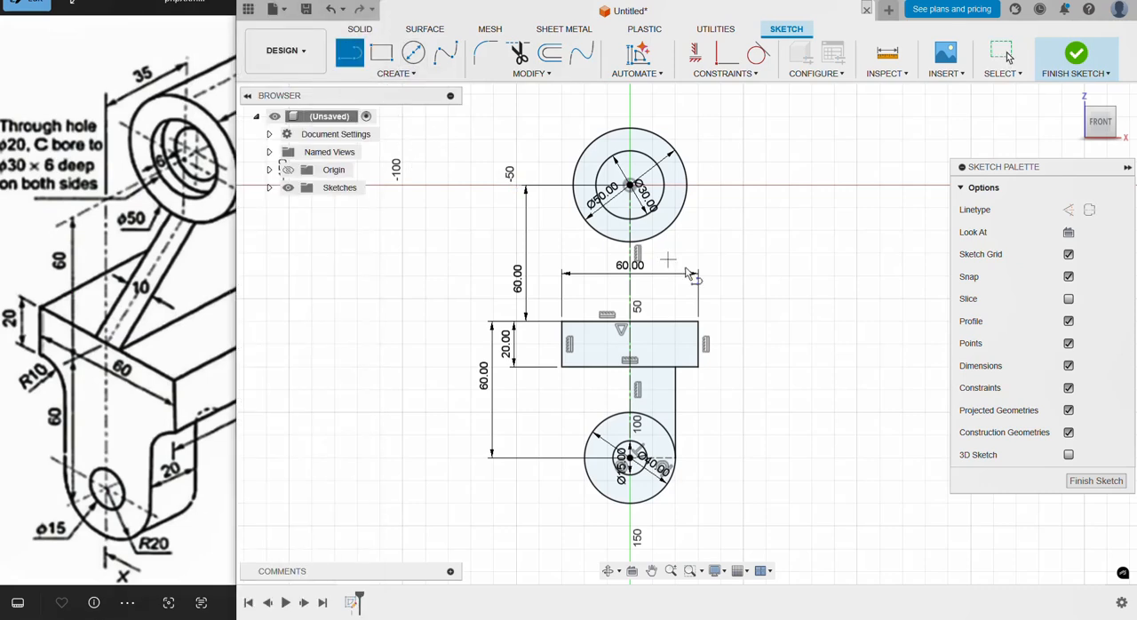
{"action": "left_click", "coordinate": [700, 323]}
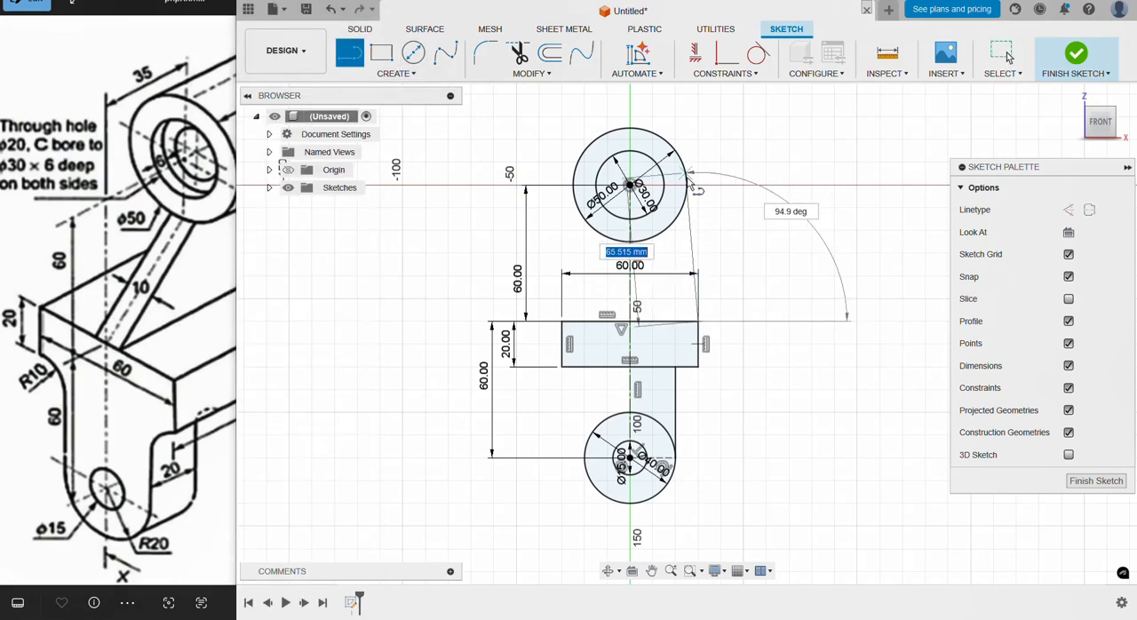
{"action": "left_click", "coordinate": [689, 188]}
{"action": "key", "text": "Escape"}
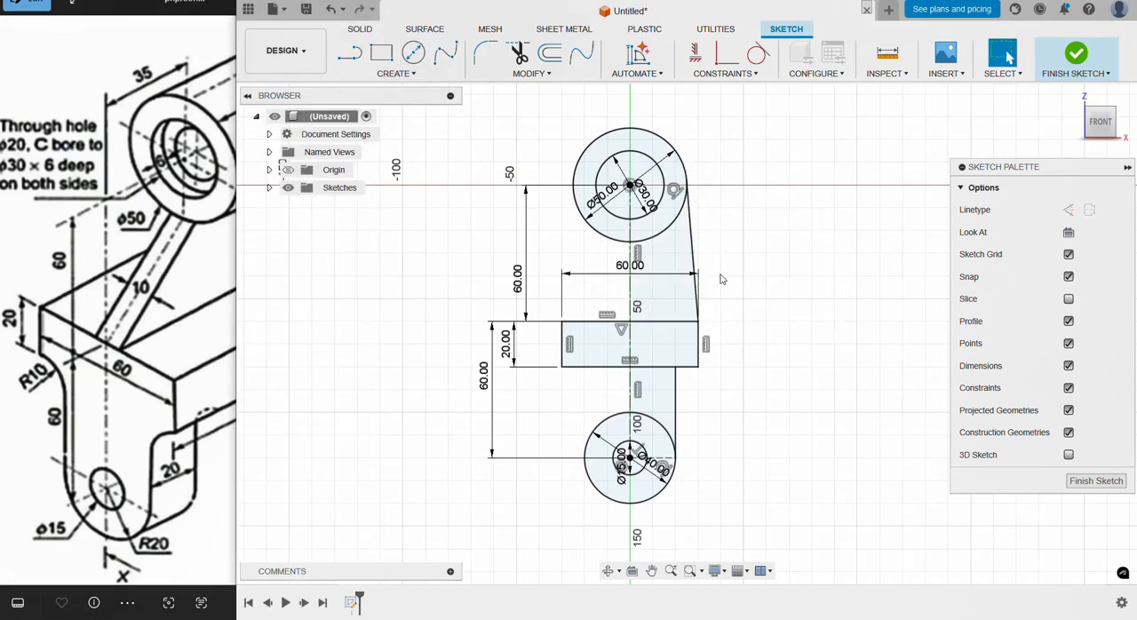
Step: Mirror the slanted upper side line and the vertical lower side line about the vertical centreline
{"action": "left_click", "coordinate": [678, 394]}
{"action": "left_click", "coordinate": [695, 251], "text": "shift"}
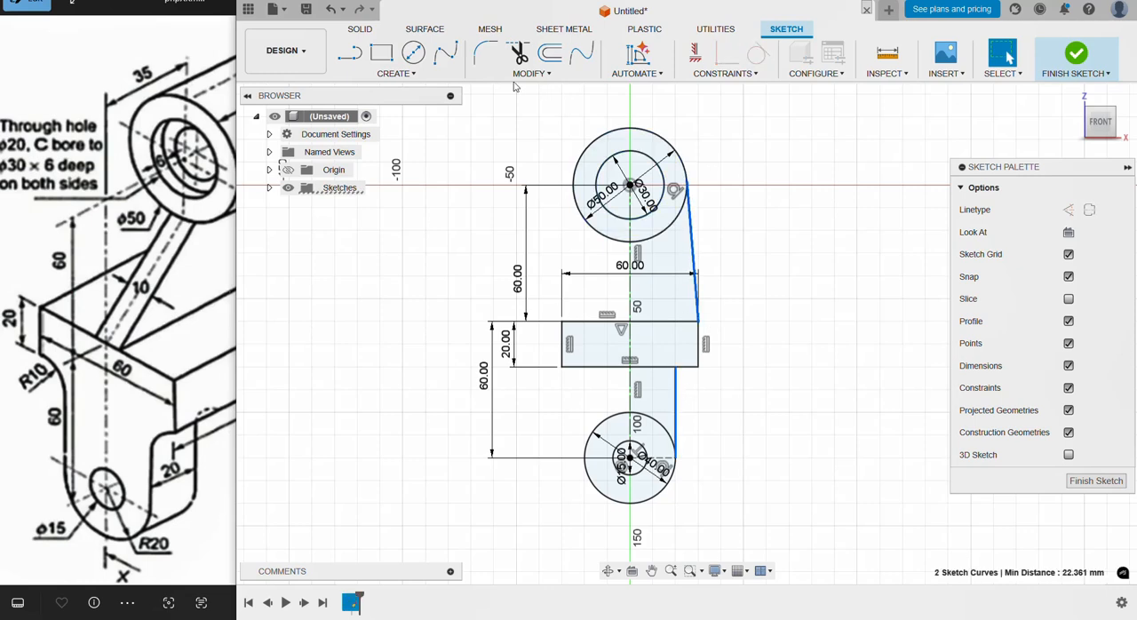
{"action": "left_click", "coordinate": [396, 73]}
{"action": "left_click", "coordinate": [406, 266]}
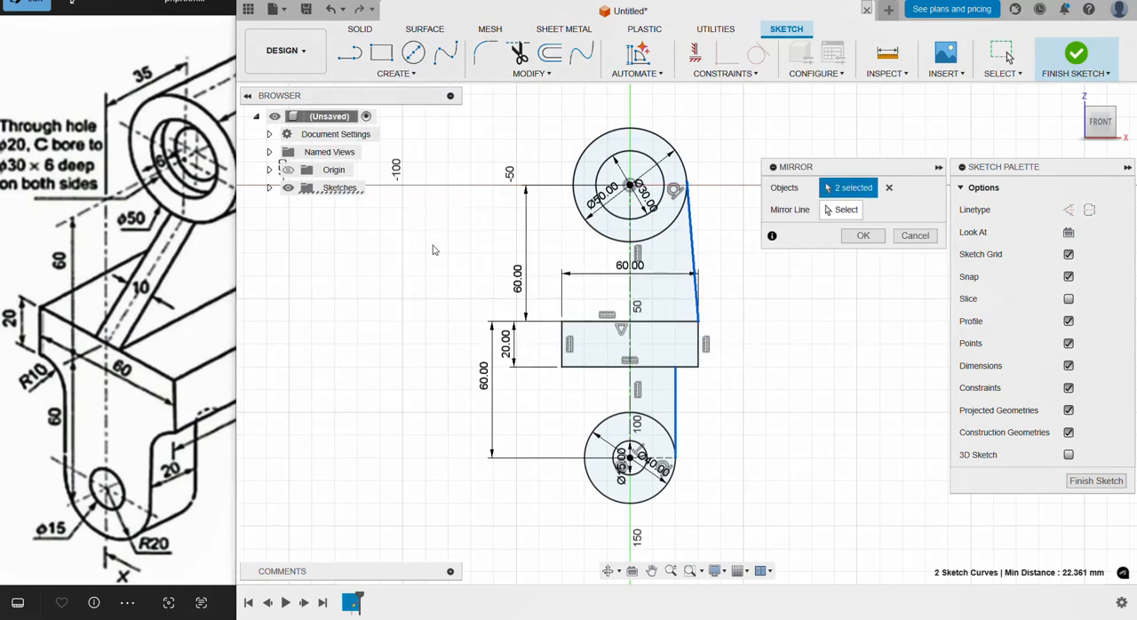
{"action": "left_click", "coordinate": [824, 209]}
{"action": "left_click", "coordinate": [630, 266]}
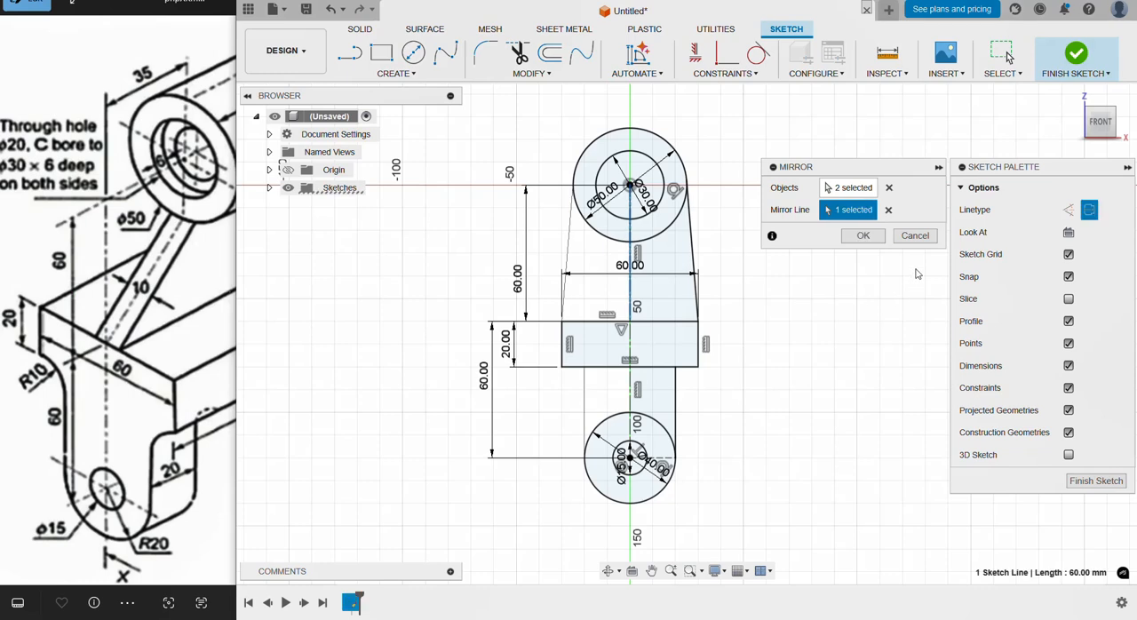
{"action": "left_click", "coordinate": [873, 240]}
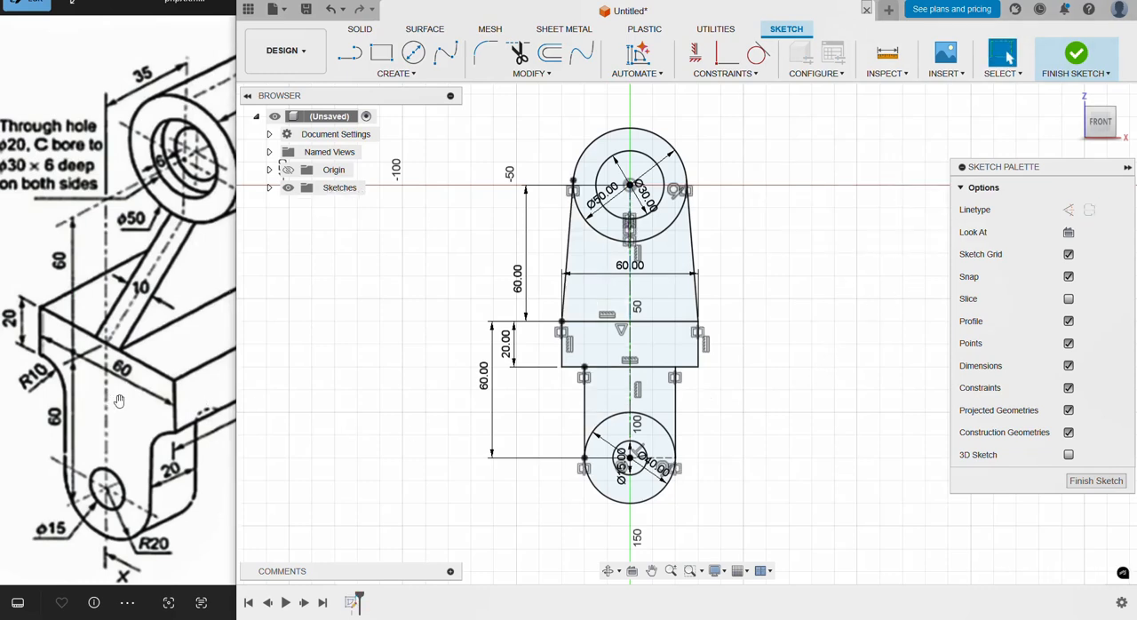
Step: Examine the reference drawing for the depths of the lug, base block and boss, comparing them with the sketch
{"action": "left_click", "coordinate": [115, 401]}
{"action": "scroll", "coordinate": [131, 394], "scroll_direction": "down", "scroll_amount": 3}
{"action": "scroll", "coordinate": [135, 393], "scroll_direction": "up", "scroll_amount": 4}
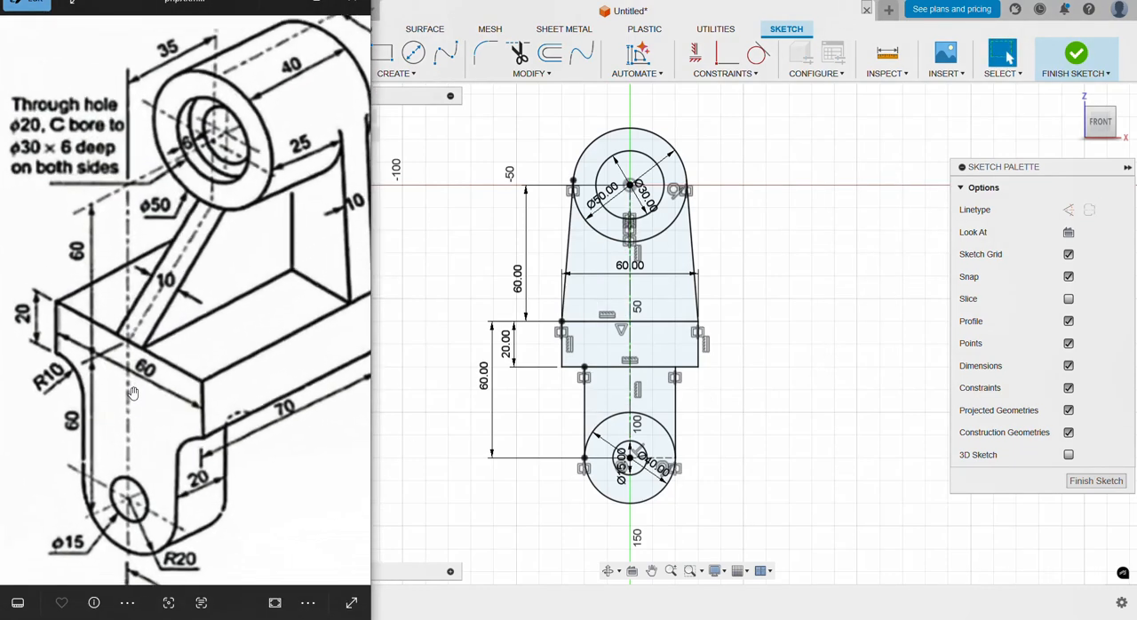
{"action": "left_click", "coordinate": [764, 380]}
{"action": "middle_click_drag", "start_coordinate": [773, 331], "coordinate": [715, 351], "text": "shift"}
{"action": "left_click", "coordinate": [123, 321]}
{"action": "scroll", "coordinate": [173, 330], "scroll_direction": "up", "scroll_amount": 1}
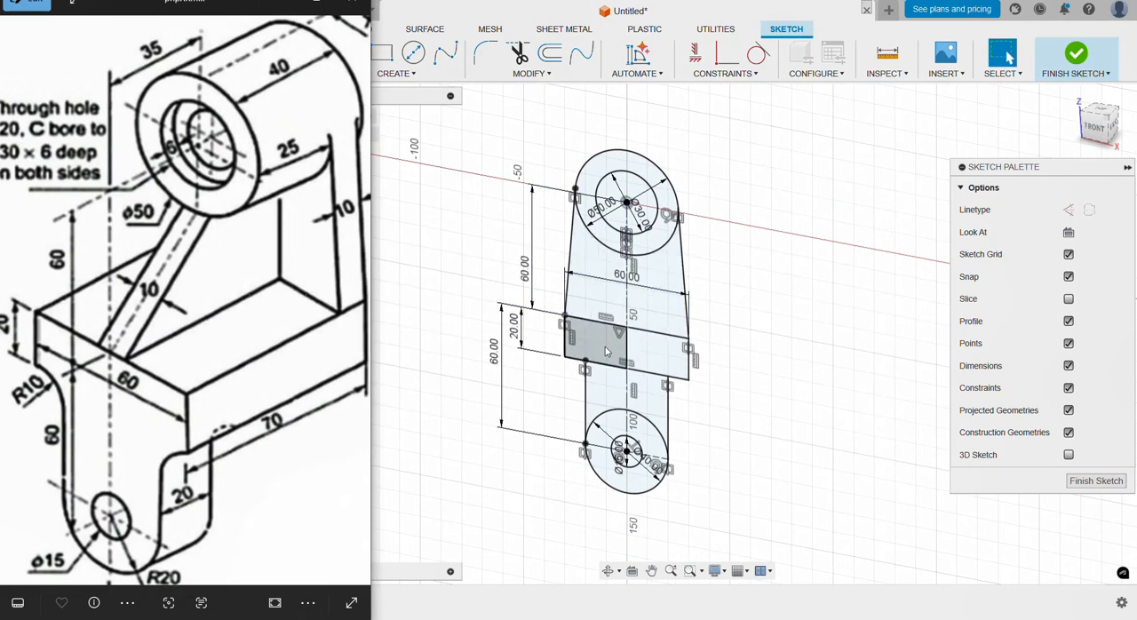
{"action": "scroll", "coordinate": [606, 345], "scroll_direction": "down", "scroll_amount": 3}
{"action": "scroll", "coordinate": [566, 404], "scroll_direction": "up", "scroll_amount": 2}
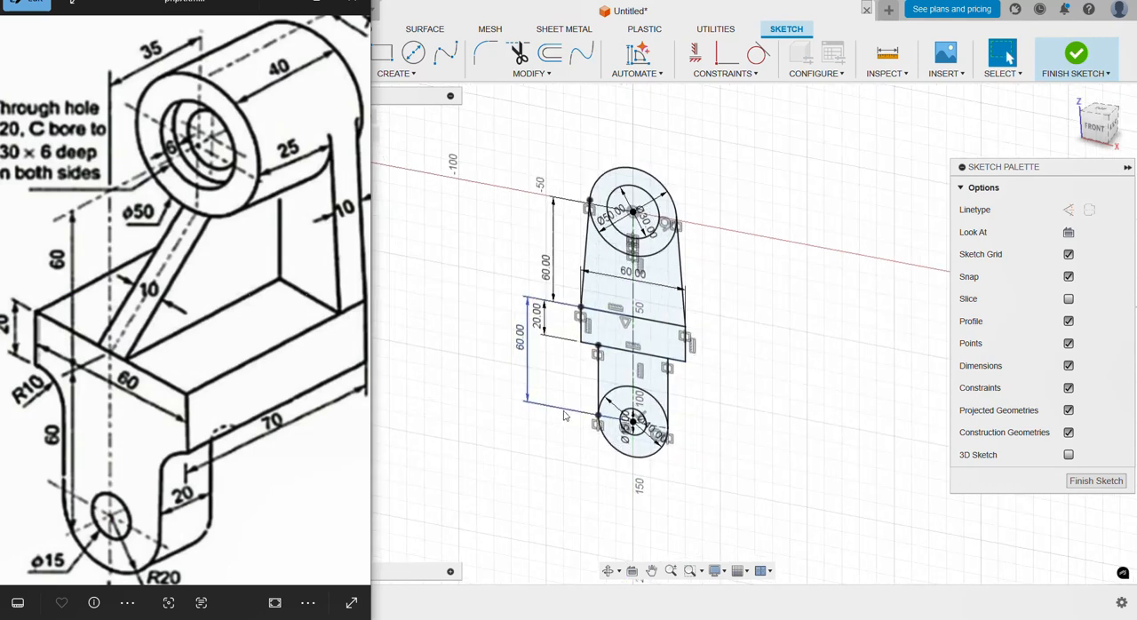
{"action": "left_click", "coordinate": [423, 107]}
Step: Finish the sketch and extrude the lower lug profiles 20 mm as a new body, leaving the 15 mm hole open
{"action": "left_click", "coordinate": [1076, 55]}
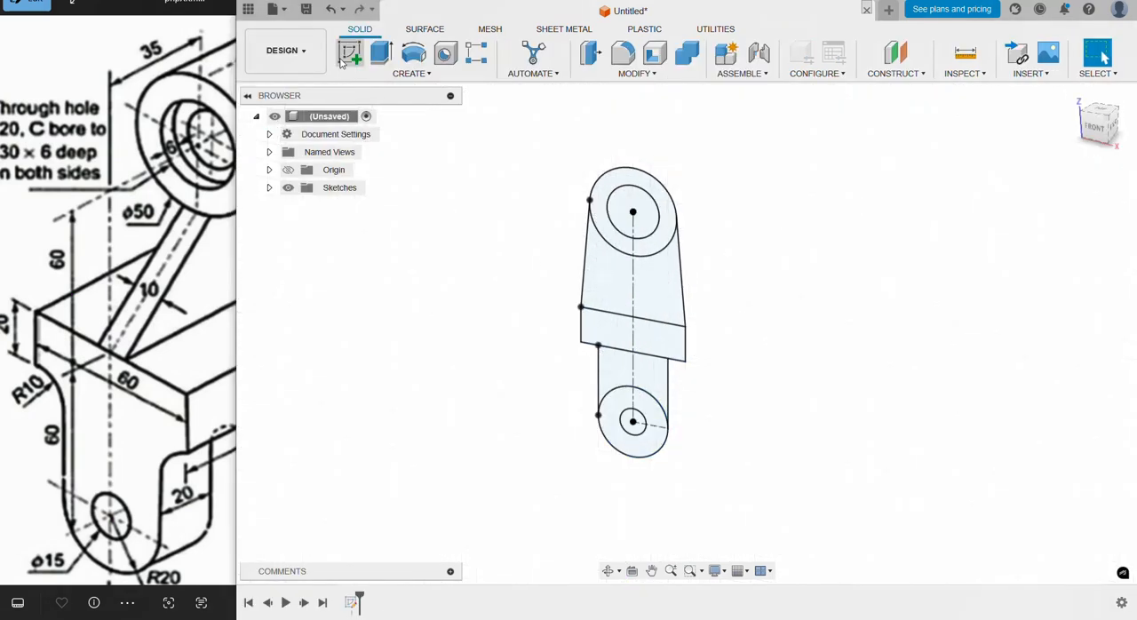
{"action": "key", "text": "e"}
{"action": "left_click", "coordinate": [653, 406]}
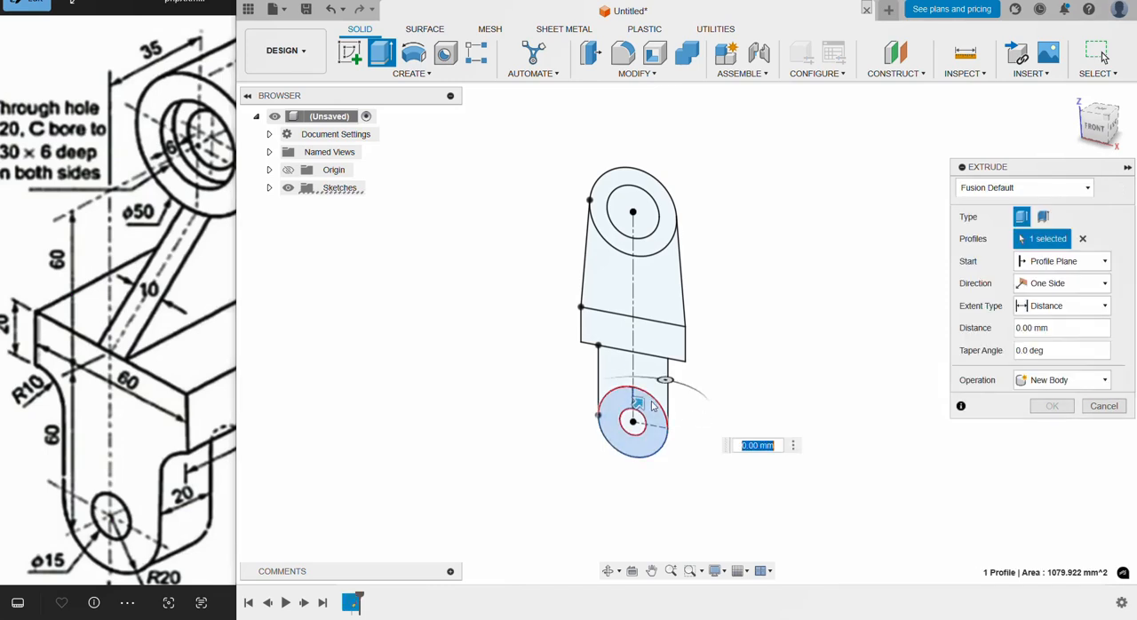
{"action": "left_click_drag", "start_coordinate": [638, 403], "coordinate": [662, 381]}
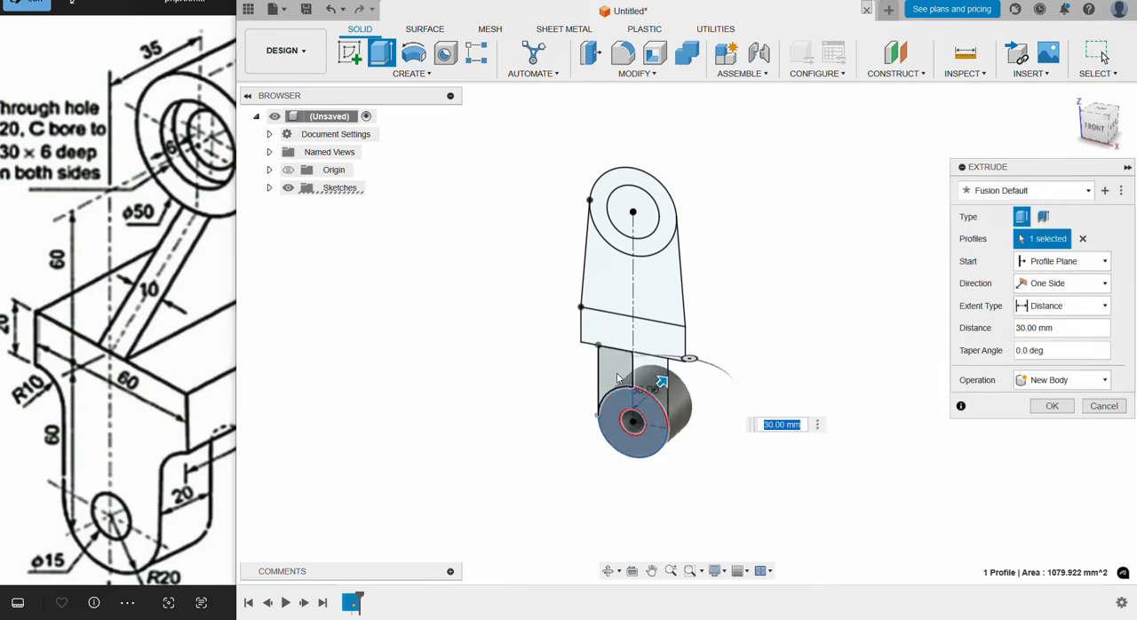
{"action": "left_click", "coordinate": [621, 380]}
{"action": "left_click", "coordinate": [658, 372]}
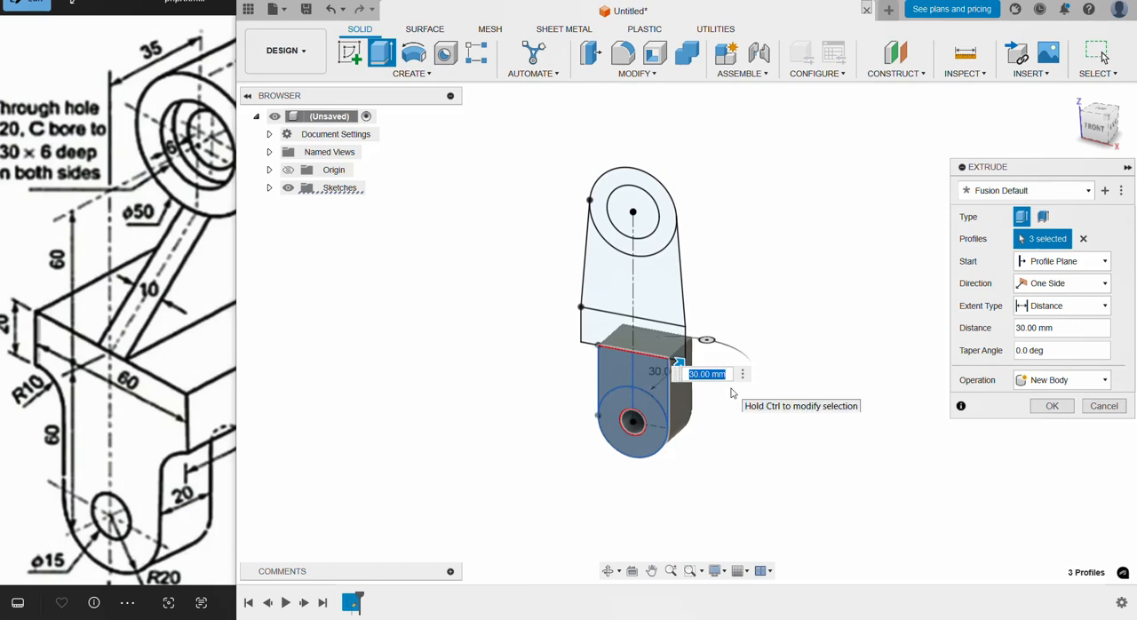
{"action": "key", "text": "Return"}
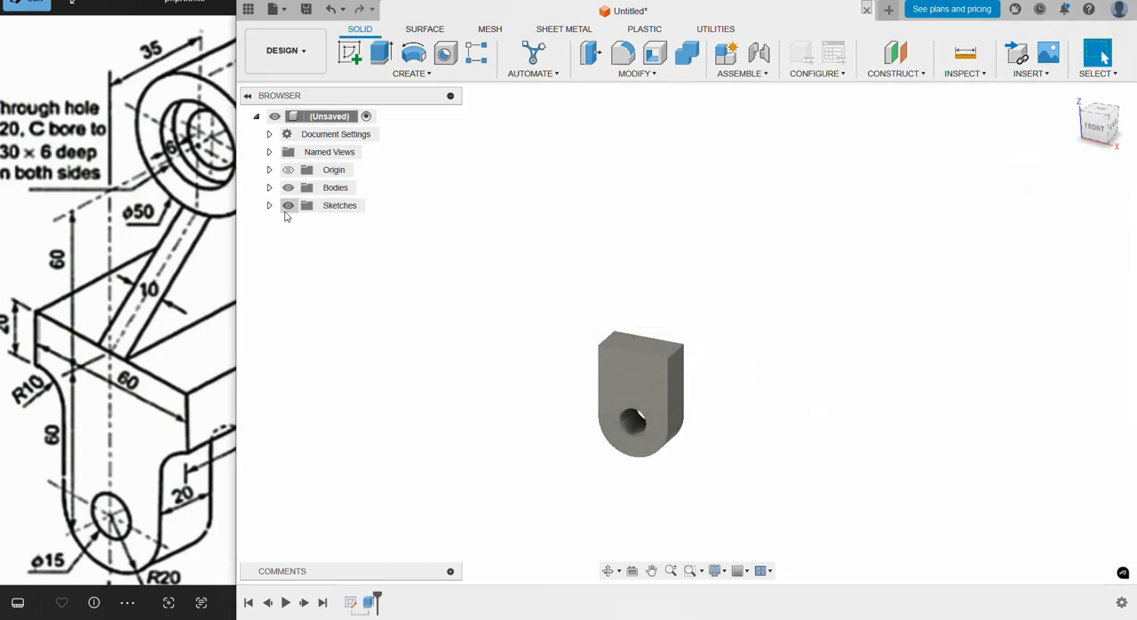
Step: Show the sketch again and extrude both halves of the base rectangle 70 mm, joined to the lug
{"action": "left_click", "coordinate": [269, 205]}
{"action": "left_click", "coordinate": [301, 223]}
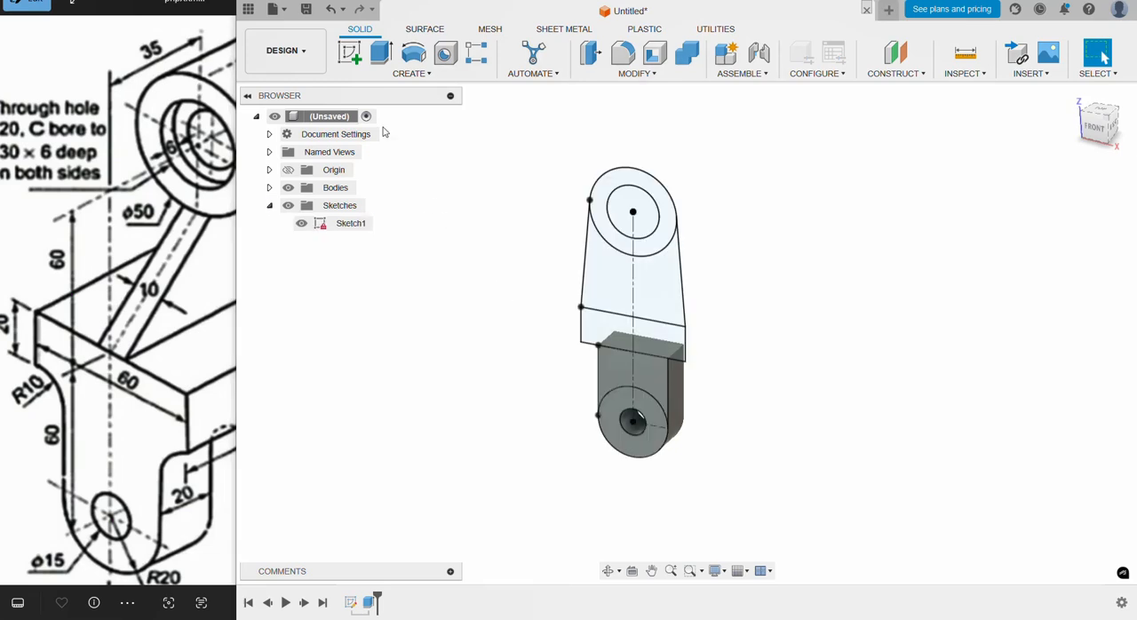
{"action": "left_click", "coordinate": [381, 54]}
{"action": "left_click", "coordinate": [655, 343]}
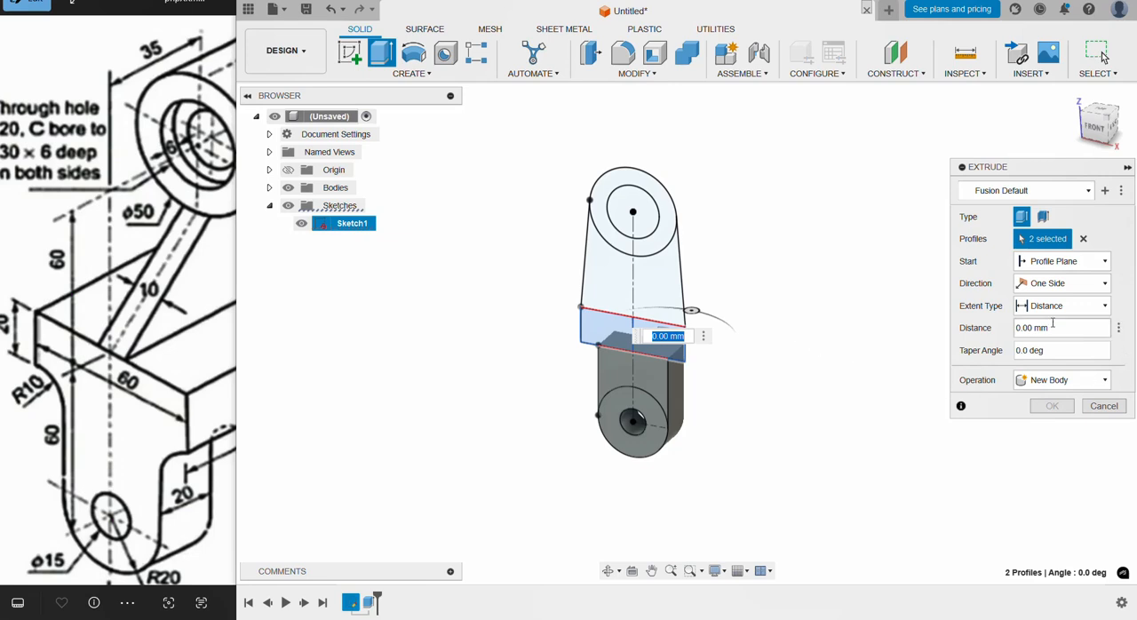
{"action": "left_click_drag", "start_coordinate": [1053, 330], "coordinate": [988, 326]}
{"action": "type", "text": "7"}
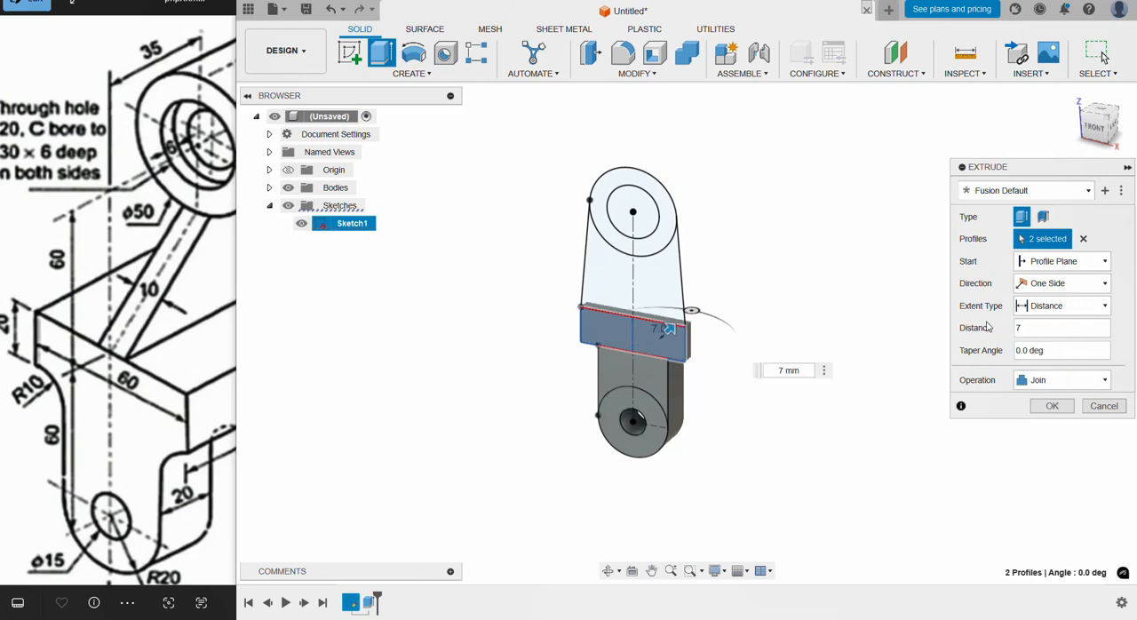
{"action": "type", "text": "0"}
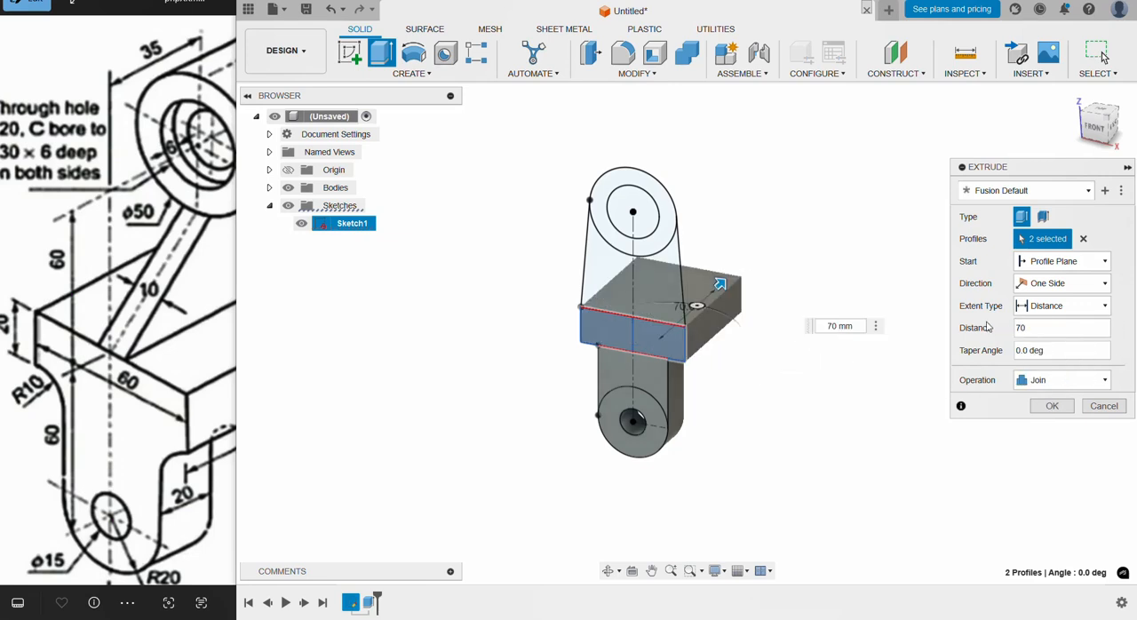
{"action": "left_click", "coordinate": [1064, 412]}
{"action": "middle_click_drag", "start_coordinate": [914, 411], "coordinate": [900, 404], "text": "shift"}
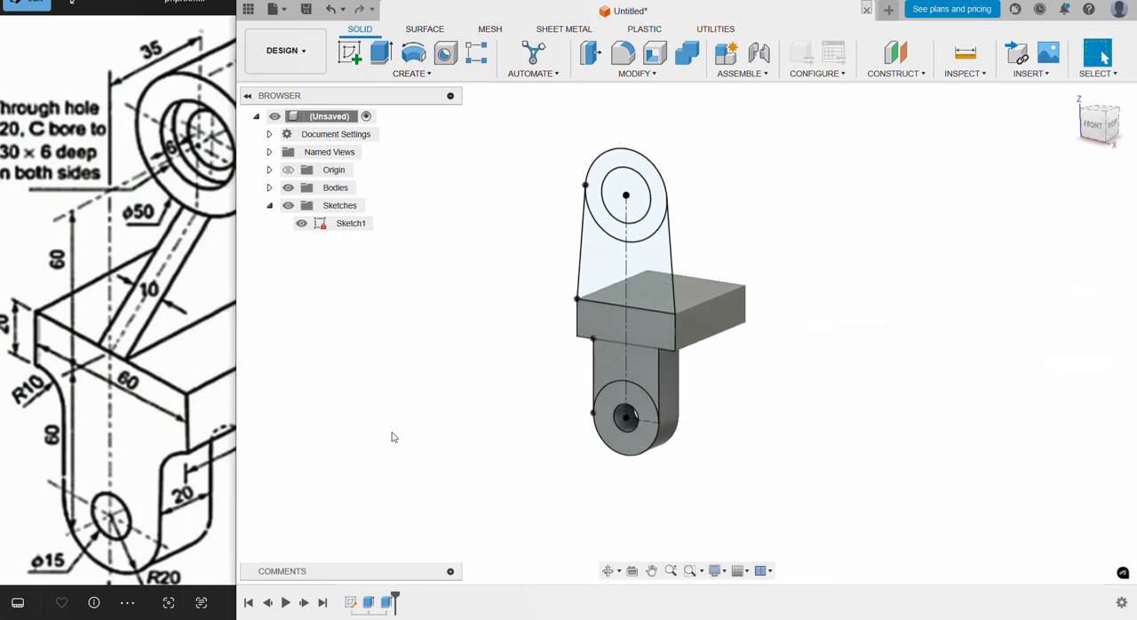
Step: Extrude the two tapered web profiles between the base and boss 10 mm from a 60 mm start offset, joined to the body
{"action": "left_click", "coordinate": [170, 419]}
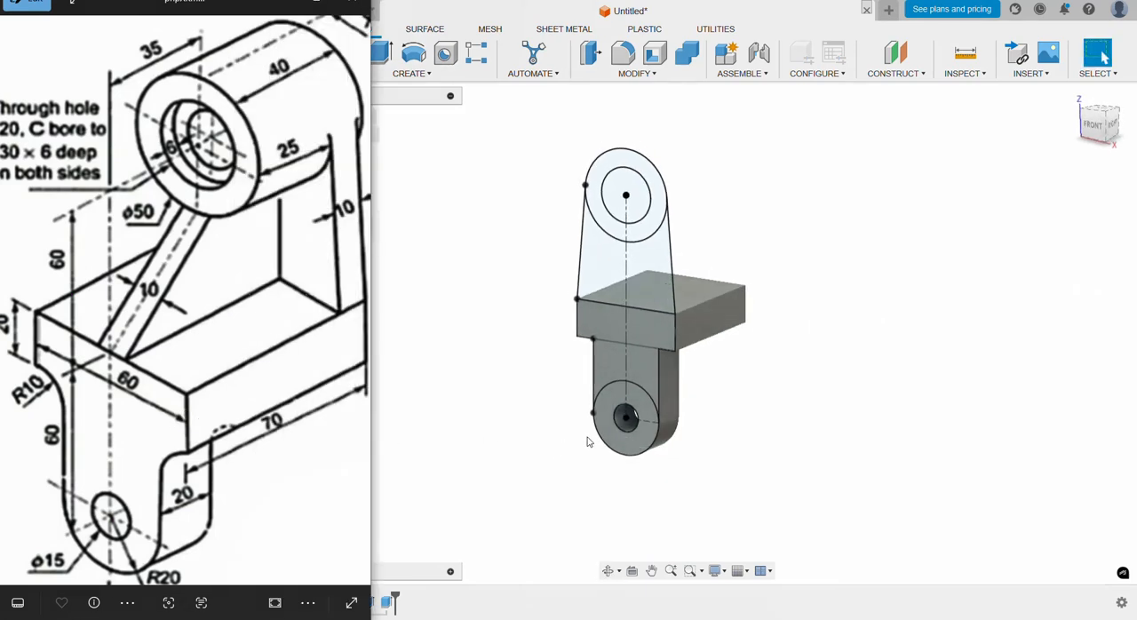
{"action": "left_click", "coordinate": [382, 53]}
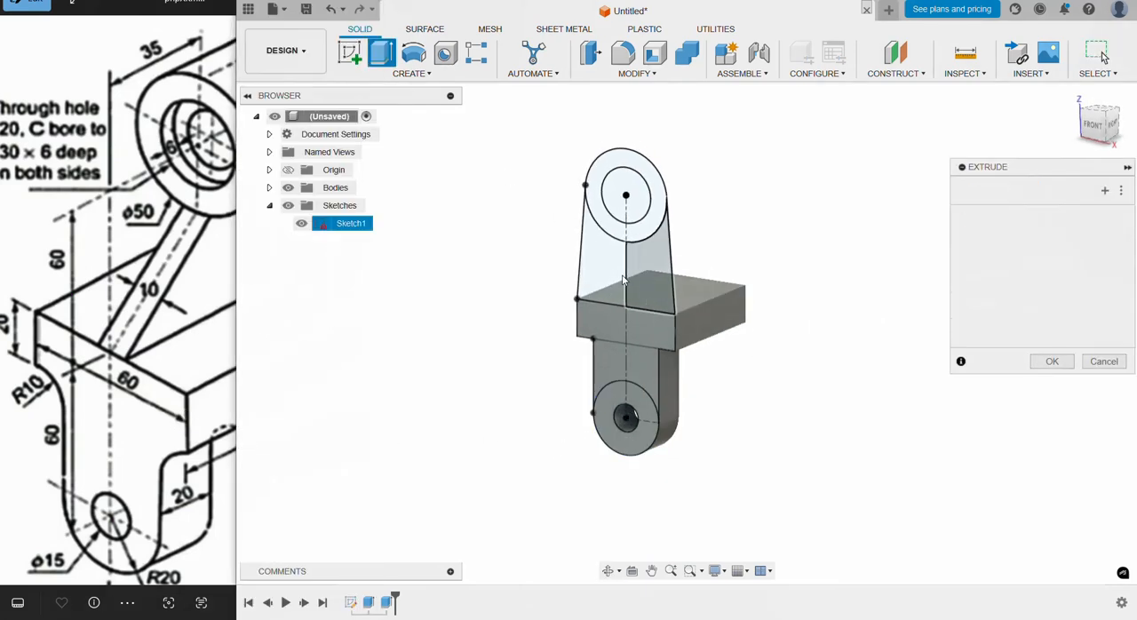
{"action": "left_click", "coordinate": [641, 273]}
{"action": "left_click", "coordinate": [618, 274]}
{"action": "left_click_drag", "start_coordinate": [609, 244], "coordinate": [661, 229]}
{"action": "left_click", "coordinate": [1057, 261]}
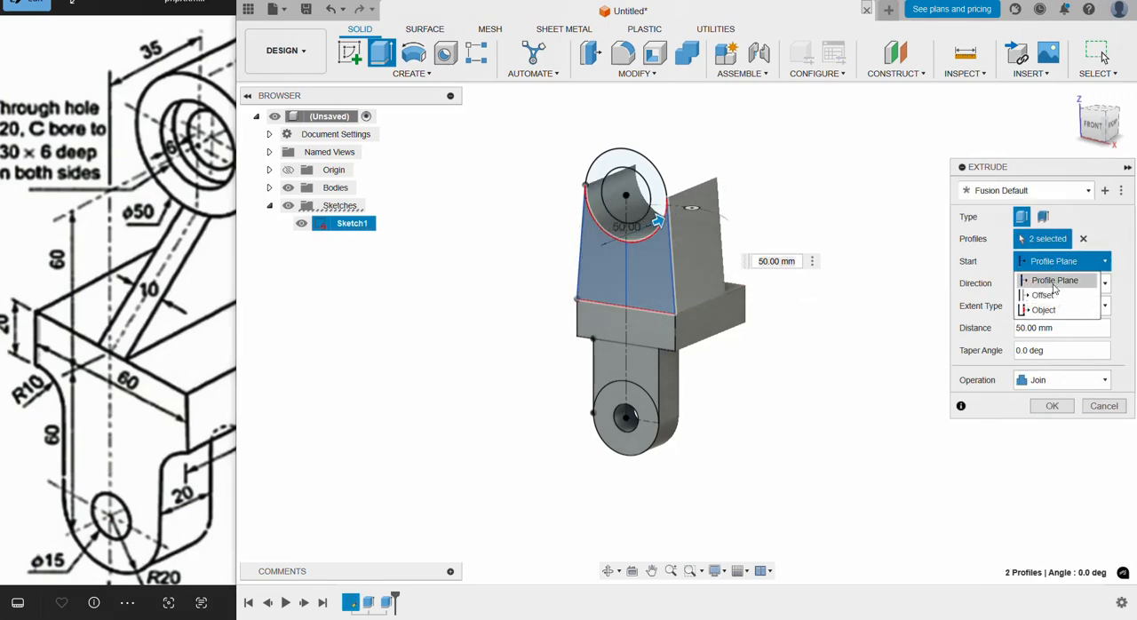
{"action": "left_click", "coordinate": [1049, 302]}
{"action": "type", "text": "60"}
{"action": "left_click_drag", "start_coordinate": [1069, 350], "coordinate": [1027, 350]}
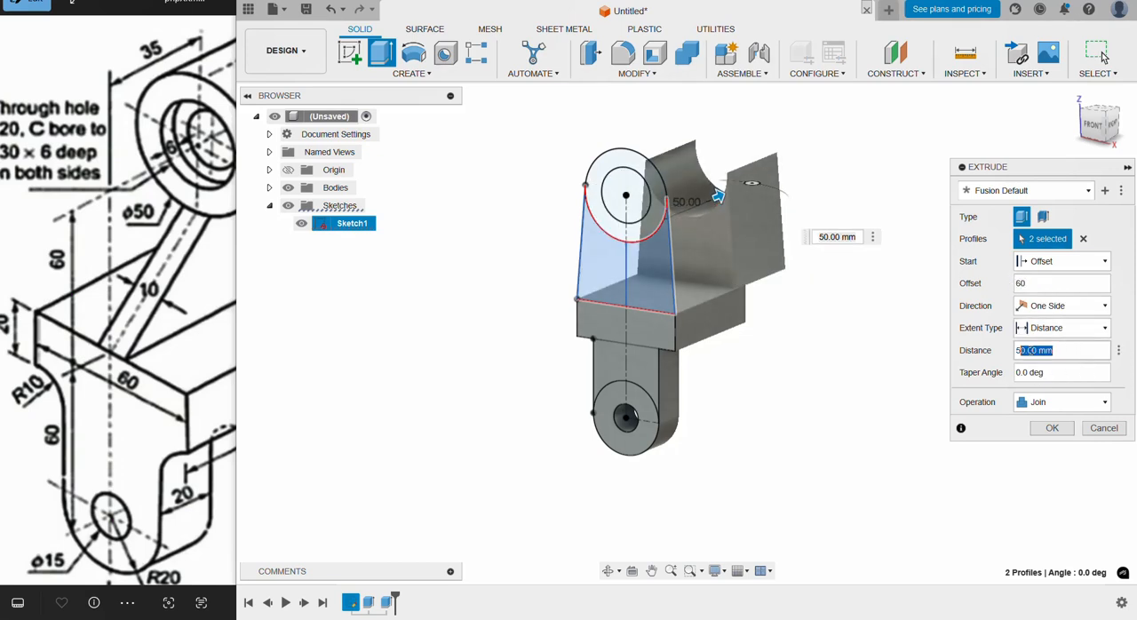
{"action": "type", "text": "10"}
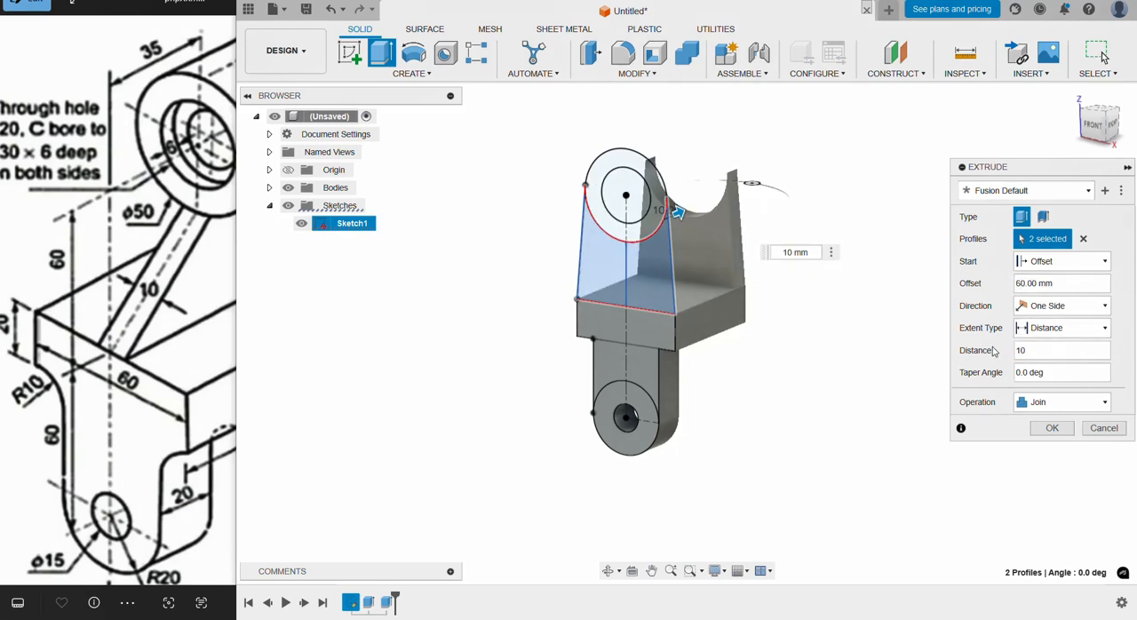
{"action": "left_click", "coordinate": [1052, 427]}
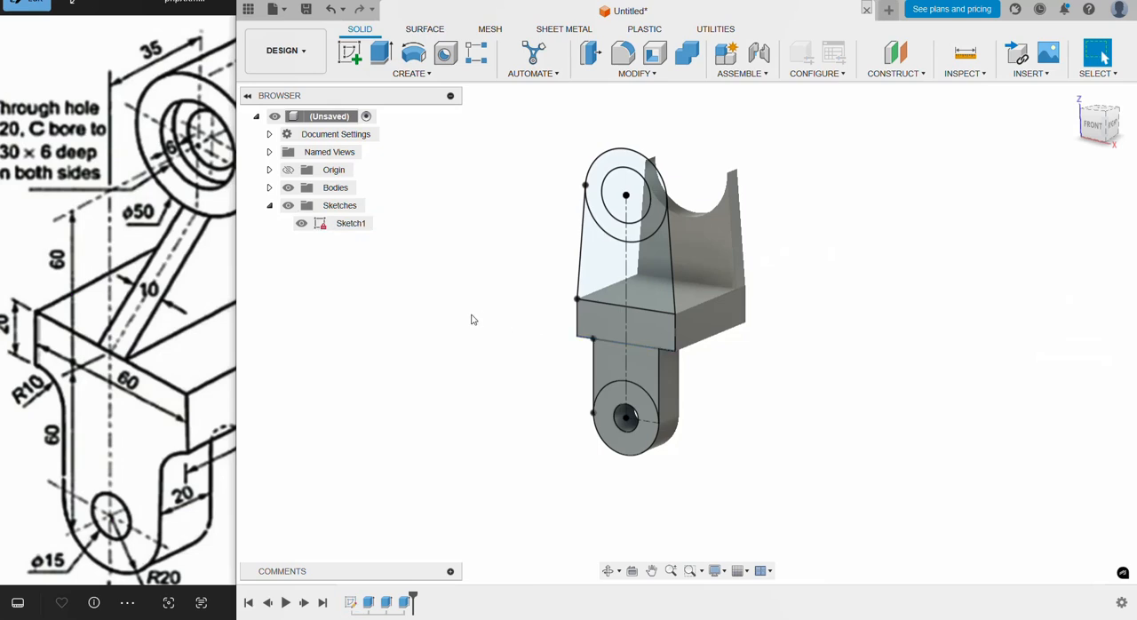
Step: Extrude the boss's ring profile 40 mm from a start offset of 30+5 mm and hide the sketch
{"action": "left_click", "coordinate": [381, 53]}
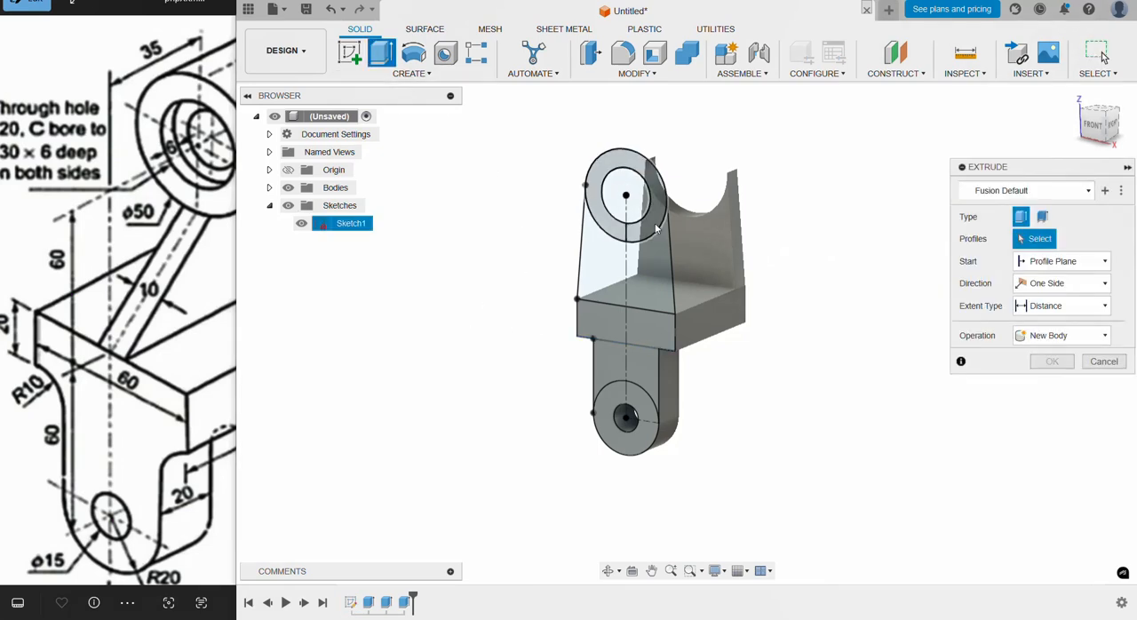
{"action": "left_click", "coordinate": [1054, 263]}
{"action": "left_click", "coordinate": [174, 199]}
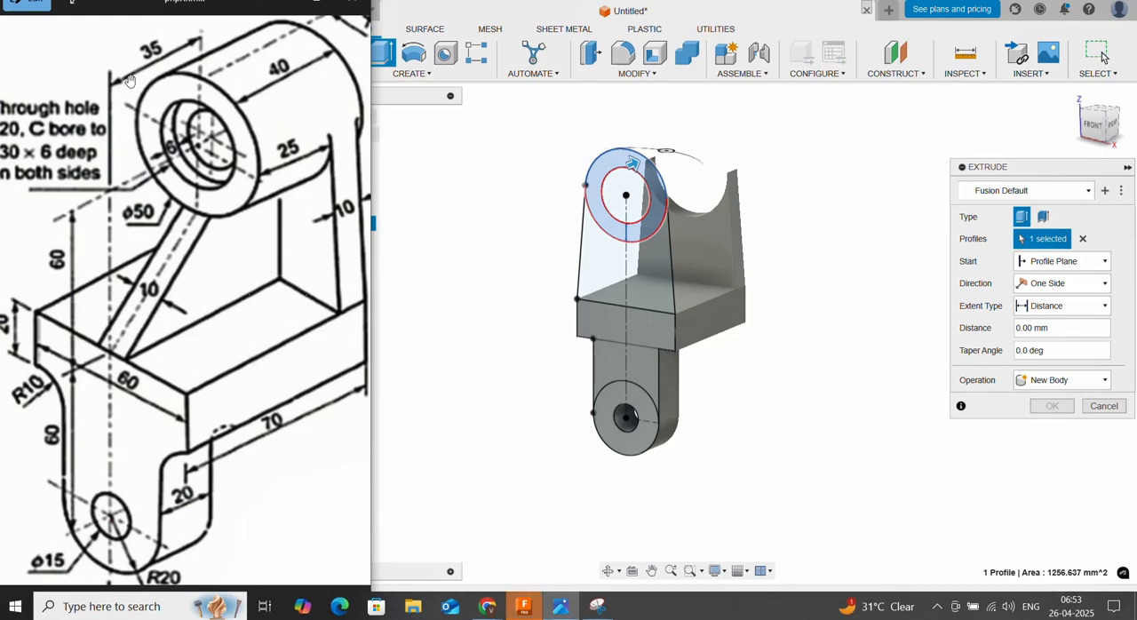
{"action": "left_click", "coordinate": [1056, 261]}
{"action": "left_click", "coordinate": [1045, 295]}
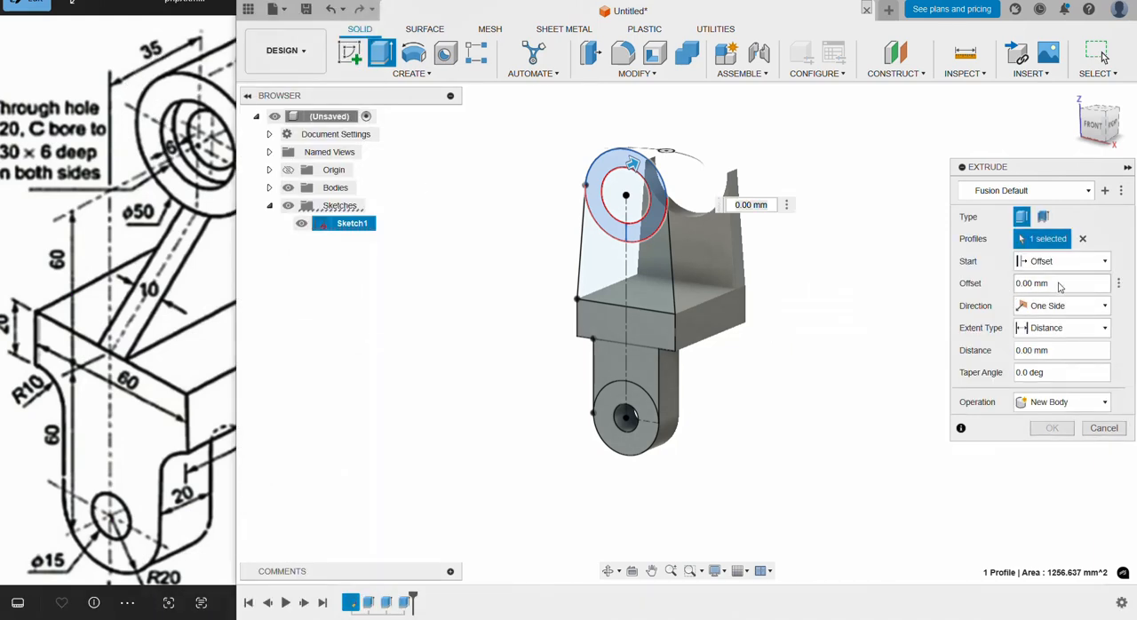
{"action": "type", "text": "30"}
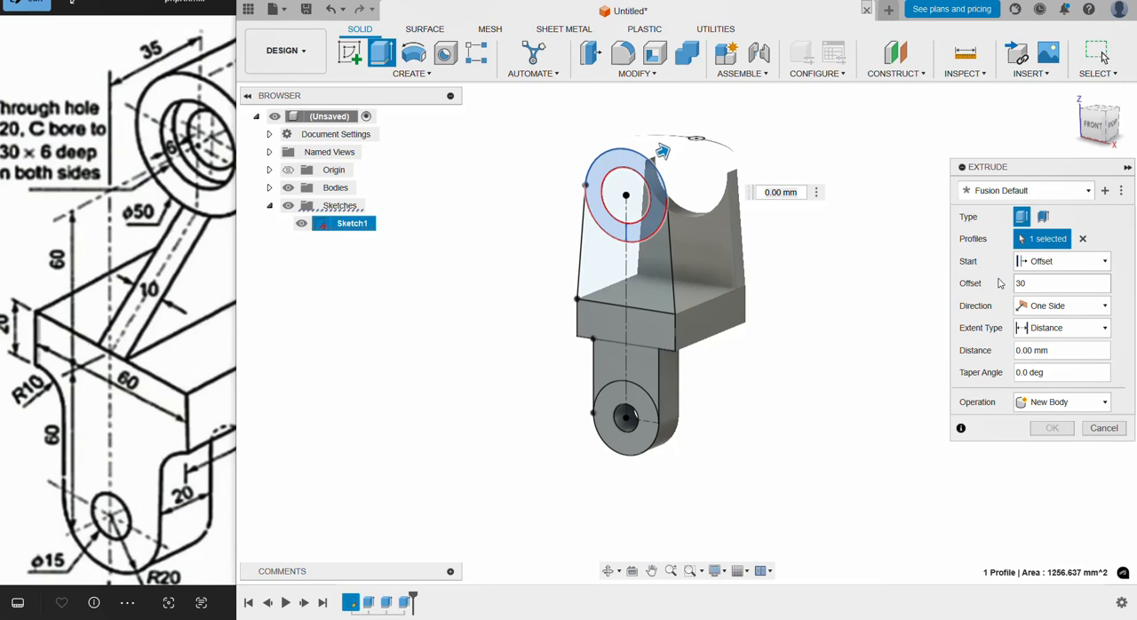
{"action": "type", "text": "+5"}
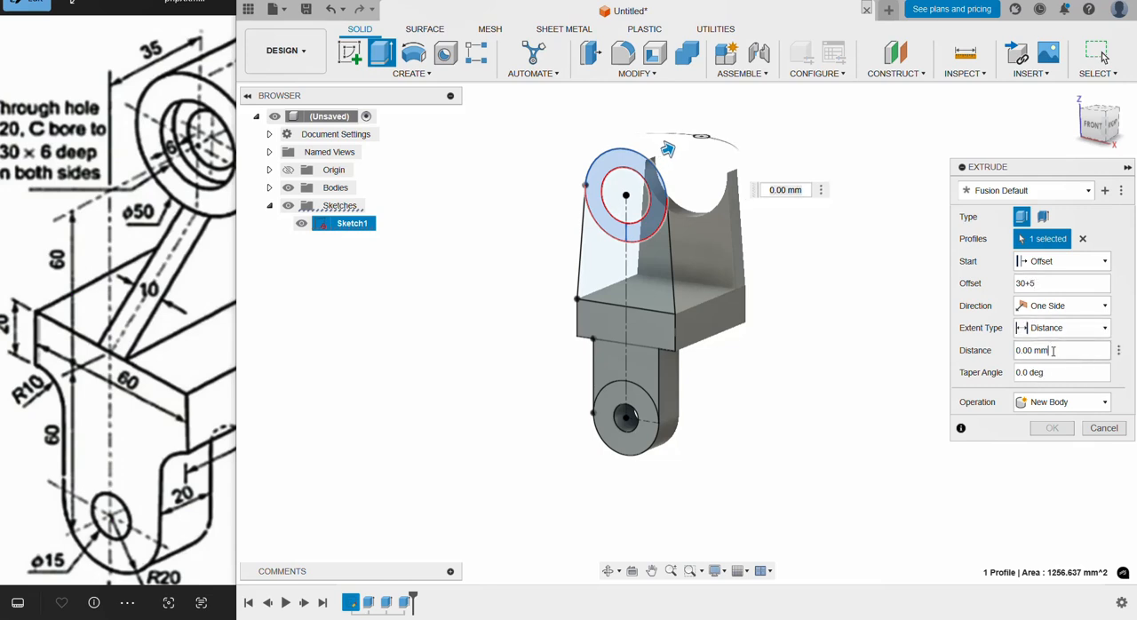
{"action": "left_click_drag", "start_coordinate": [187, 220], "coordinate": [162, 275]}
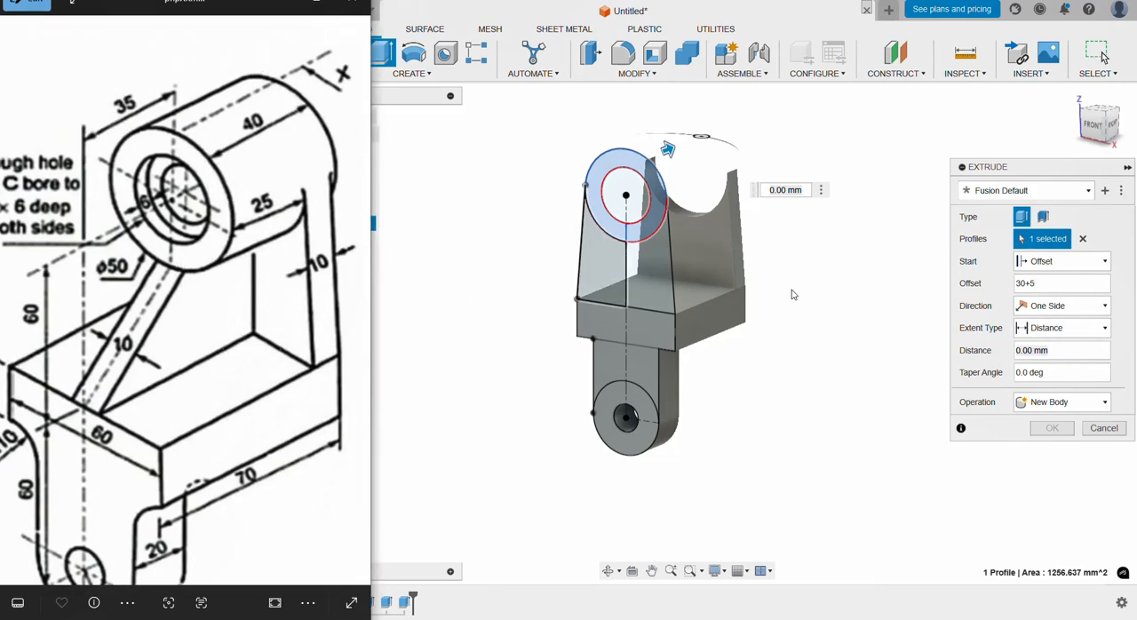
{"action": "left_click_drag", "start_coordinate": [1062, 353], "coordinate": [995, 355]}
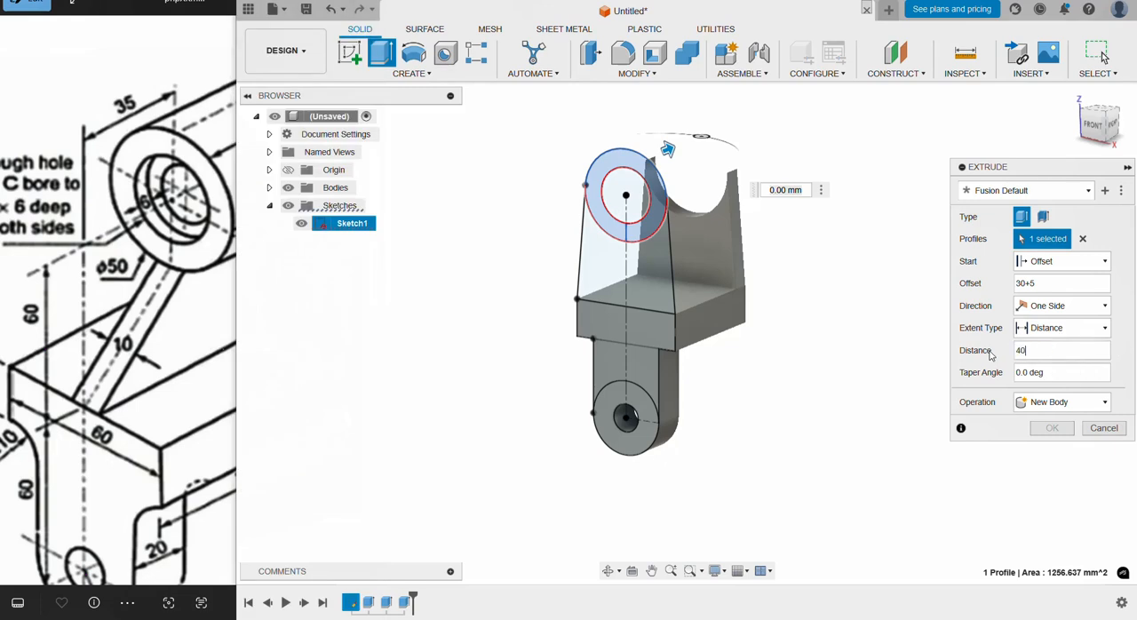
{"action": "left_click", "coordinate": [1063, 433]}
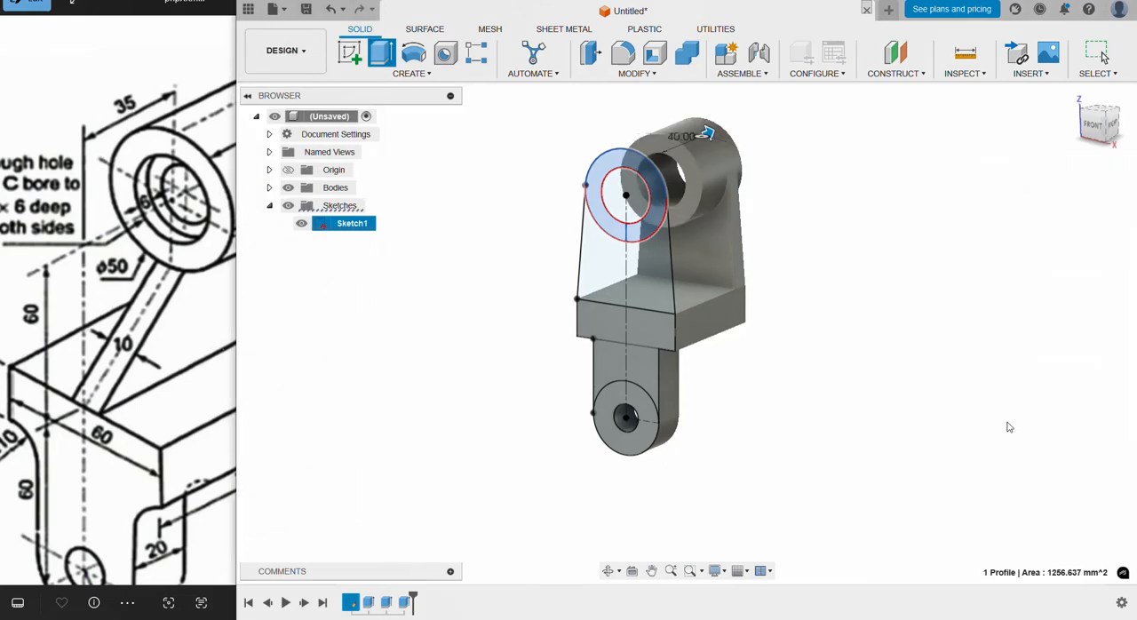
{"action": "left_click", "coordinate": [301, 224]}
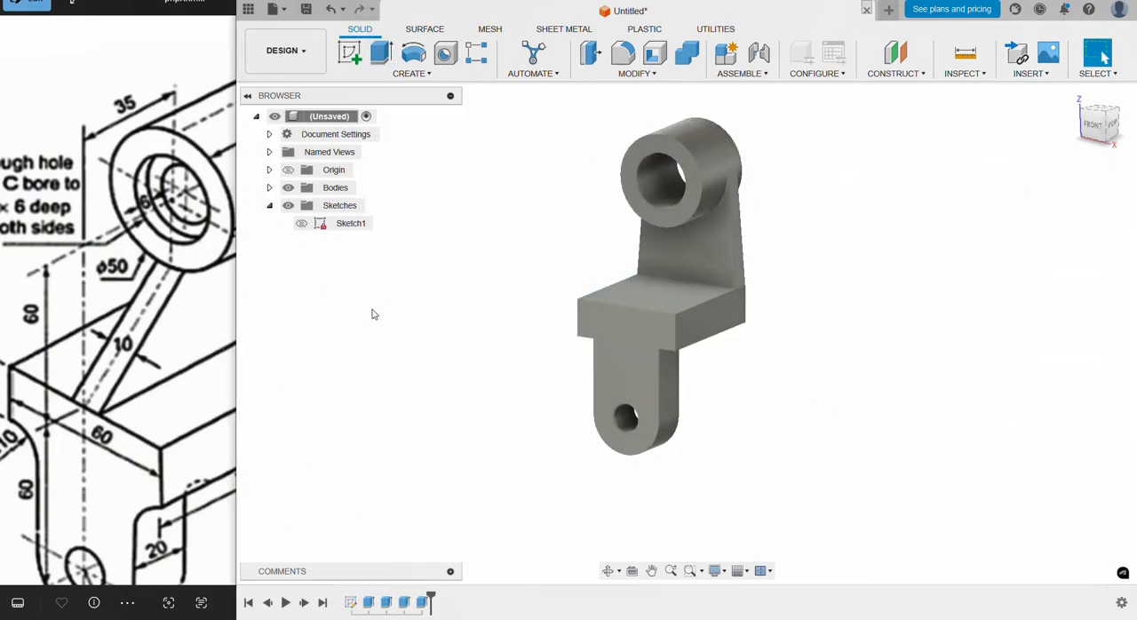
Step: Switch the model's visual style to shaded with visible edges only
{"action": "middle_click_drag", "start_coordinate": [534, 438], "coordinate": [657, 426], "text": "shift"}
{"action": "left_click", "coordinate": [715, 570]}
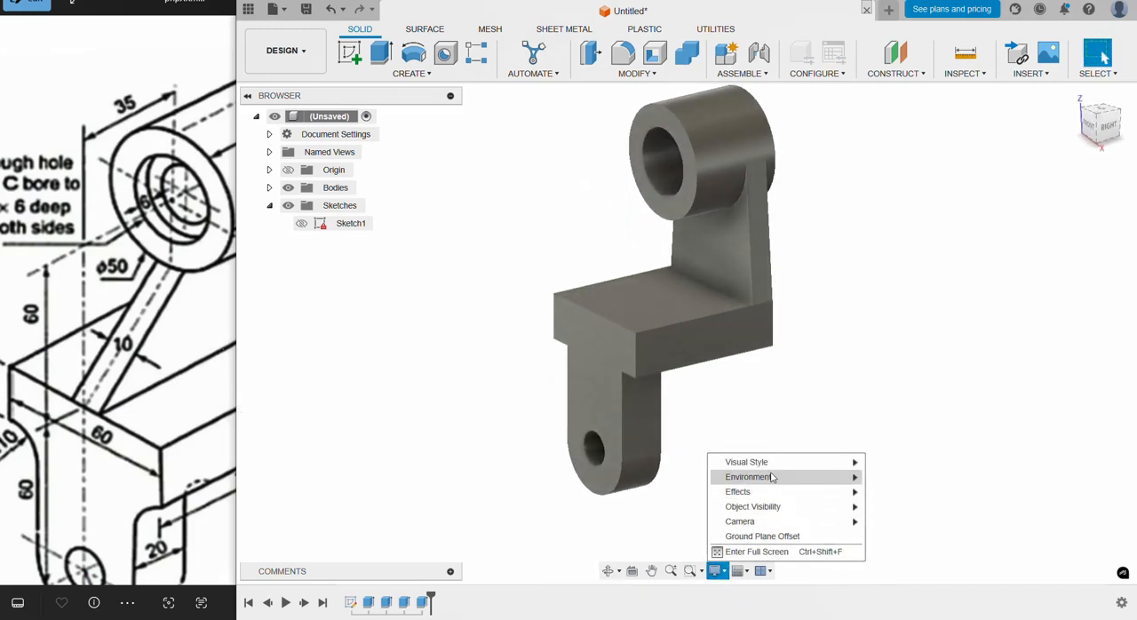
{"action": "mouse_move", "coordinate": [816, 464]}
{"action": "left_click", "coordinate": [923, 491]}
{"action": "mouse_move", "coordinate": [842, 436]}
{"action": "middle_mouse_down", "text": "shift"}
{"action": "mouse_move", "coordinate": [809, 412]}
{"action": "mouse_move", "coordinate": [830, 411]}
{"action": "middle_mouse_up", "text": "shift"}
Step: Fillet the two inner edges where the lower lug meets the underside of the base block with a 10 mm radius
{"action": "left_click", "coordinate": [636, 73]}
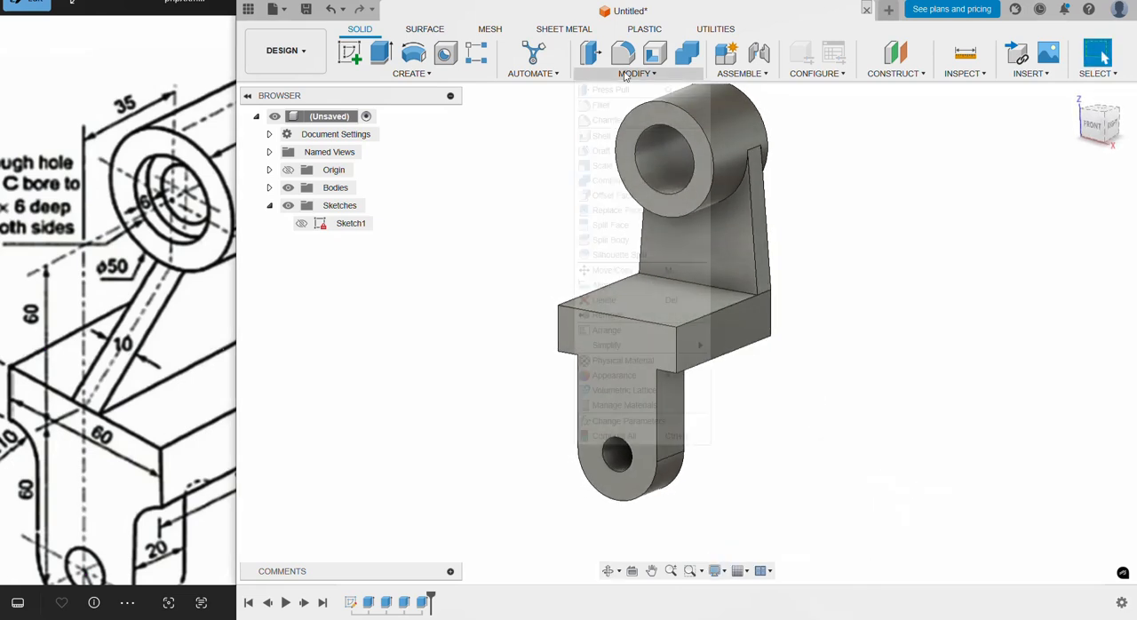
{"action": "left_click", "coordinate": [621, 108]}
{"action": "middle_click_drag", "start_coordinate": [746, 414], "coordinate": [779, 322], "text": "shift"}
{"action": "left_click", "coordinate": [648, 271]}
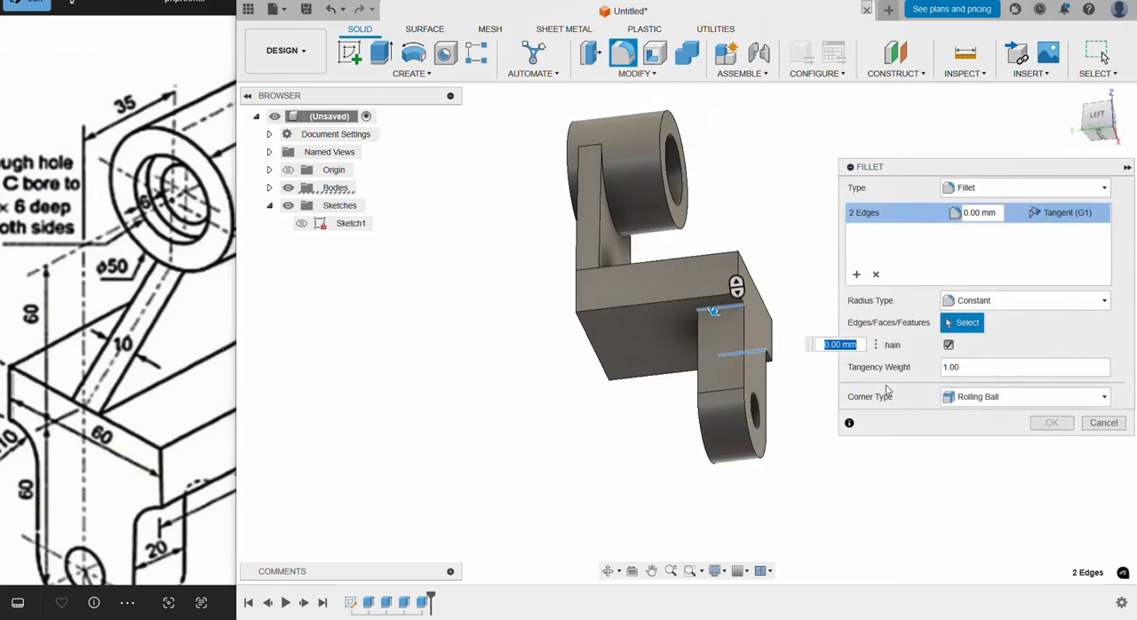
{"action": "type", "text": "0"}
{"action": "key", "text": "Return"}
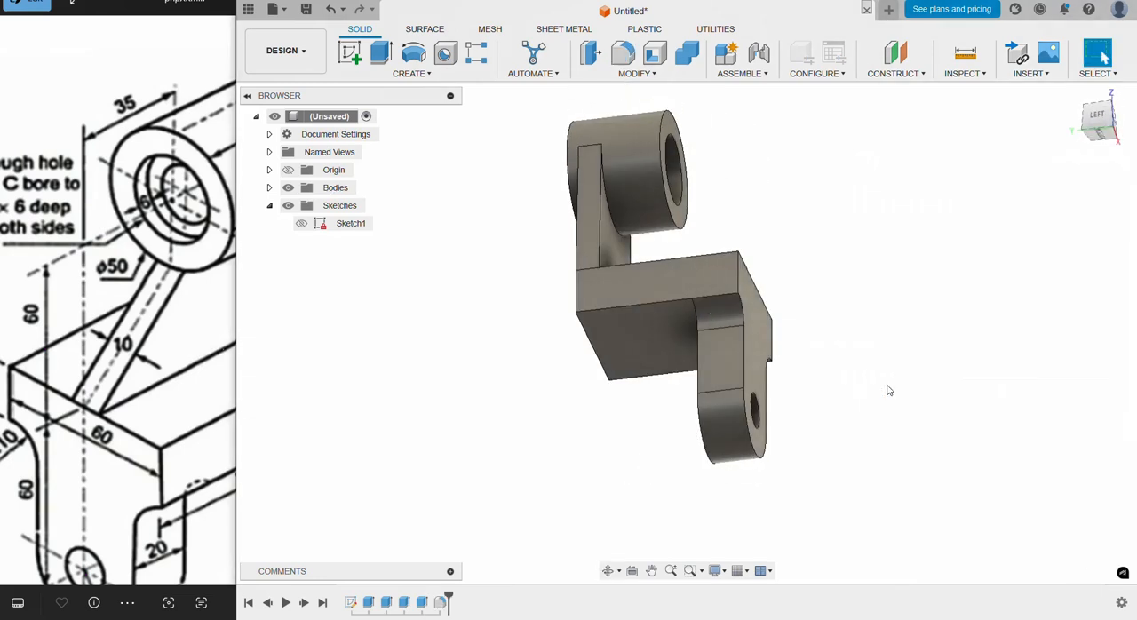
{"action": "middle_click_drag", "start_coordinate": [839, 318], "coordinate": [684, 375], "text": "shift"}
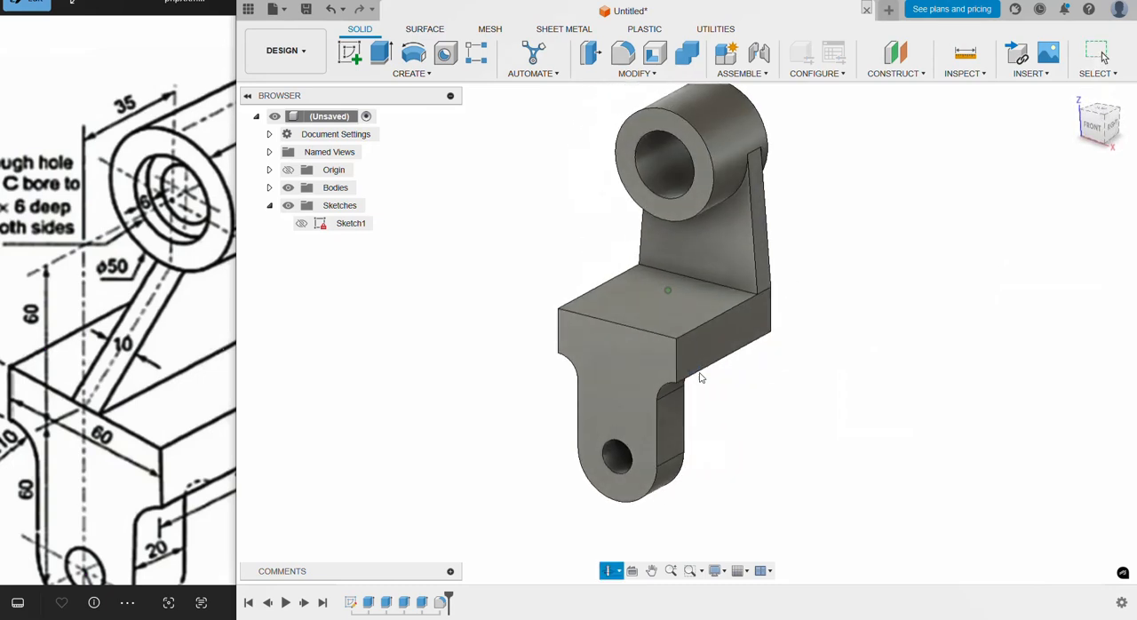
Step: Examine the reference drawing for the boss's through hole and counterbore dimensions, comparing them with the model
{"action": "middle_click_drag", "start_coordinate": [784, 371], "coordinate": [769, 378], "text": "shift"}
{"action": "left_click", "coordinate": [180, 287]}
{"action": "left_click_drag", "start_coordinate": [188, 292], "coordinate": [247, 305]}
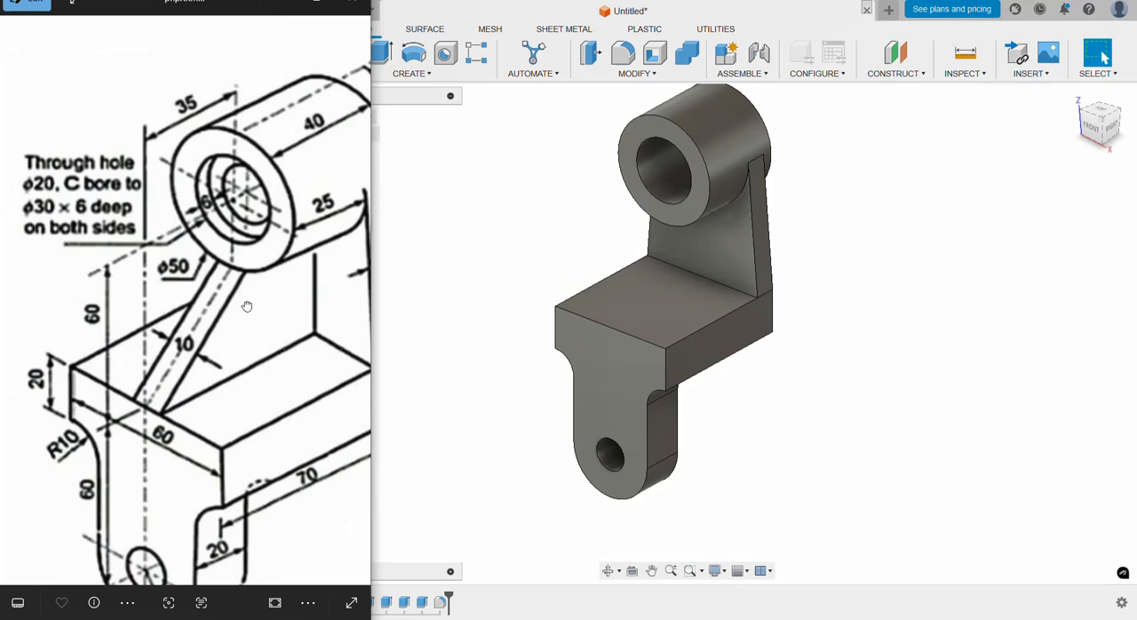
{"action": "left_click", "coordinate": [626, 227]}
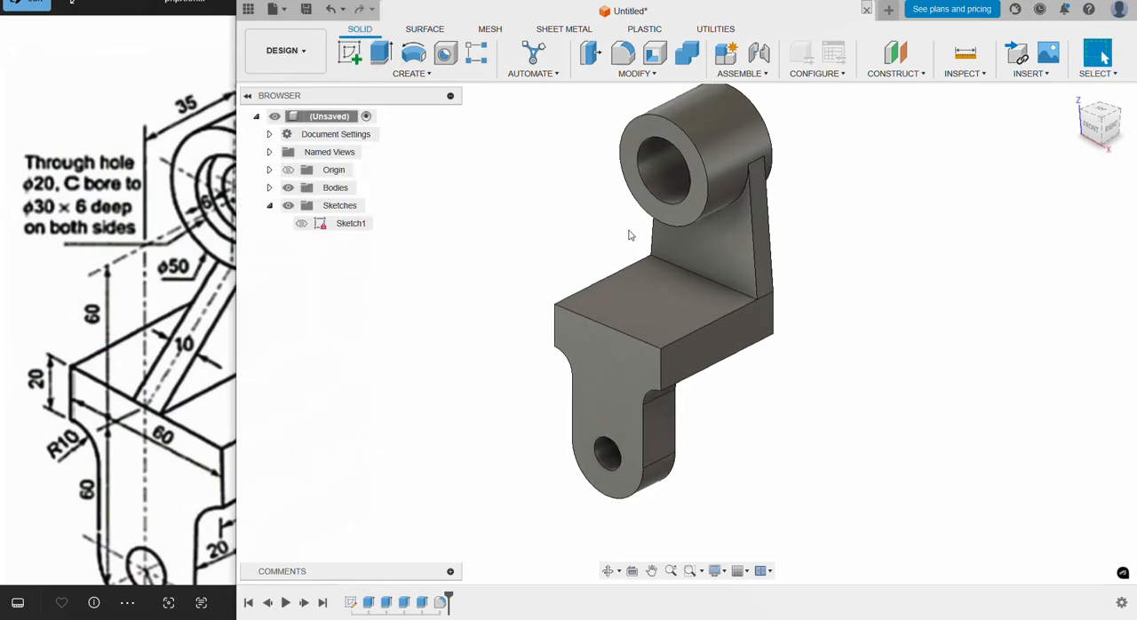
{"action": "middle_click_drag", "start_coordinate": [794, 348], "coordinate": [798, 326], "text": "shift"}
{"action": "left_click_drag", "start_coordinate": [171, 290], "coordinate": [139, 303]}
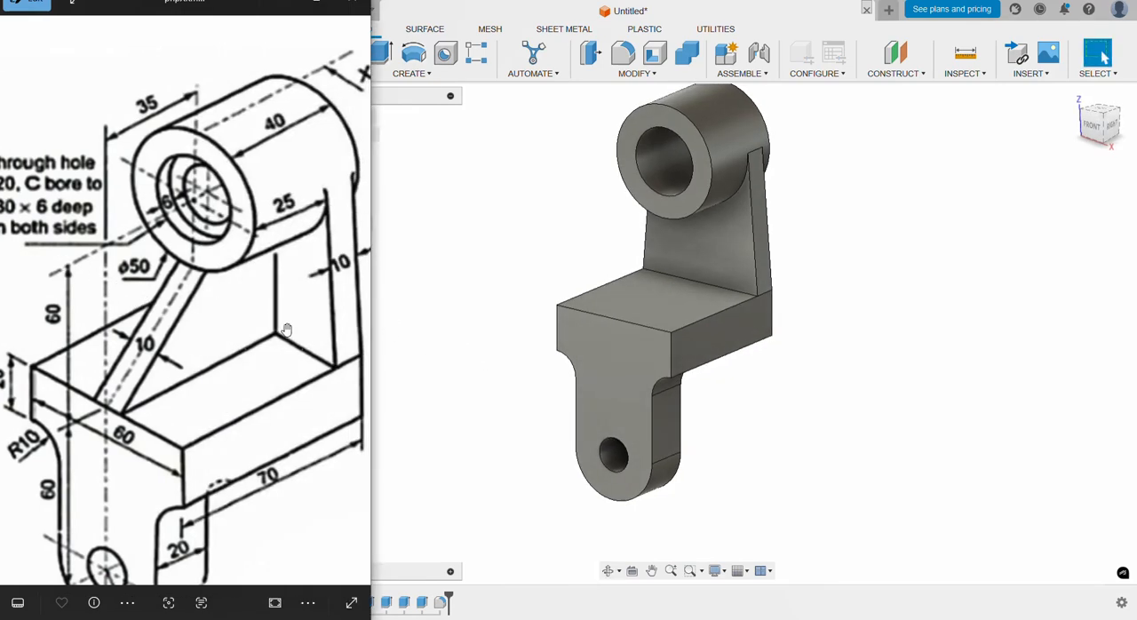
{"action": "left_click", "coordinate": [470, 374]}
{"action": "middle_click_drag", "start_coordinate": [471, 375], "coordinate": [508, 349], "text": "shift"}
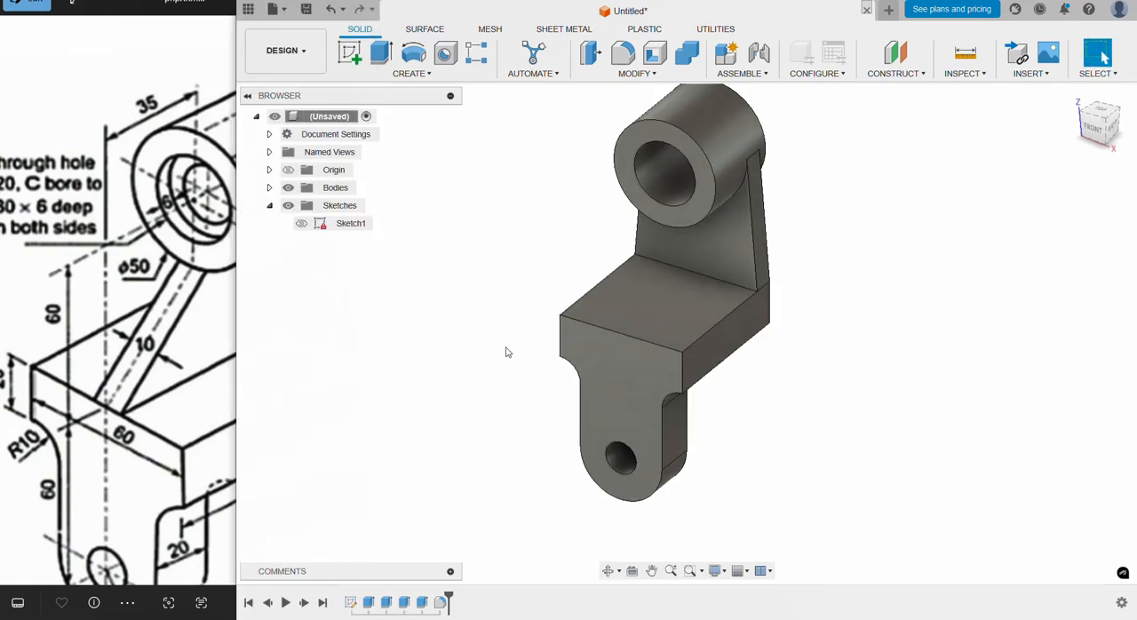
Step: Start a sketch on the boss's front face and project the edge of its bore into it
{"action": "left_click", "coordinate": [672, 216]}
{"action": "left_click", "coordinate": [349, 53]}
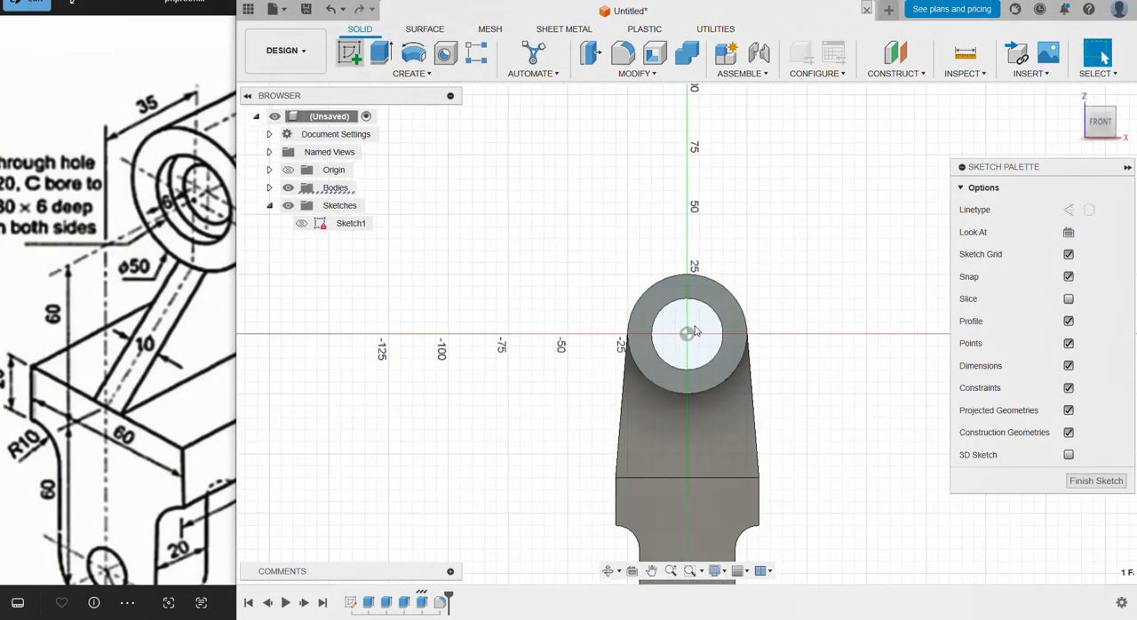
{"action": "left_click", "coordinate": [703, 306]}
{"action": "left_click", "coordinate": [436, 74]}
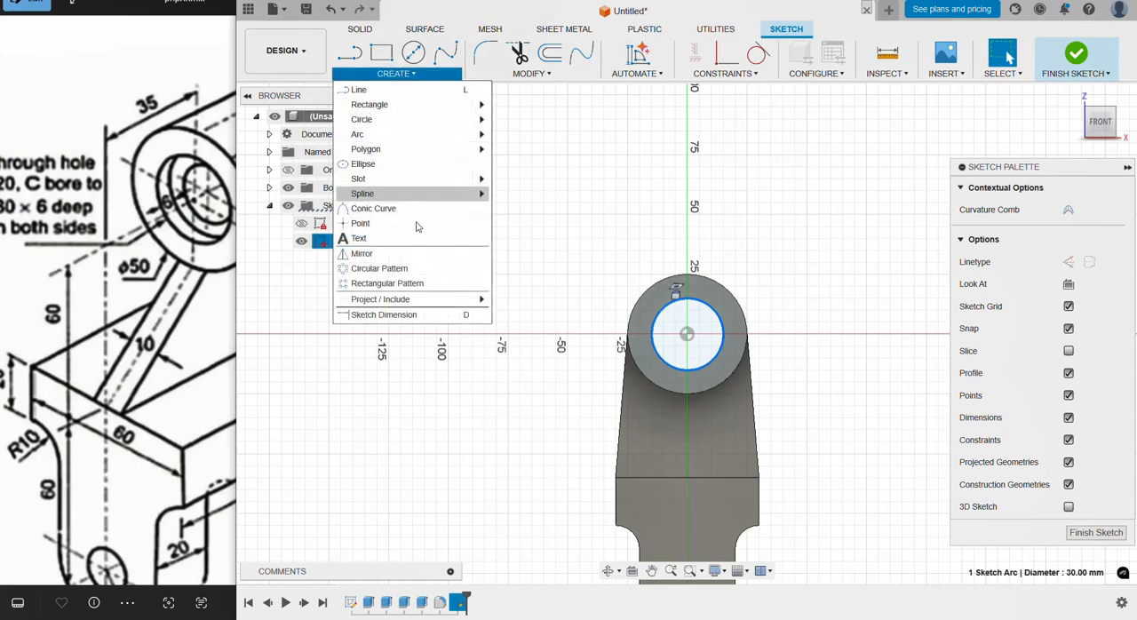
{"action": "mouse_move", "coordinate": [444, 299]}
{"action": "left_click", "coordinate": [518, 299]}
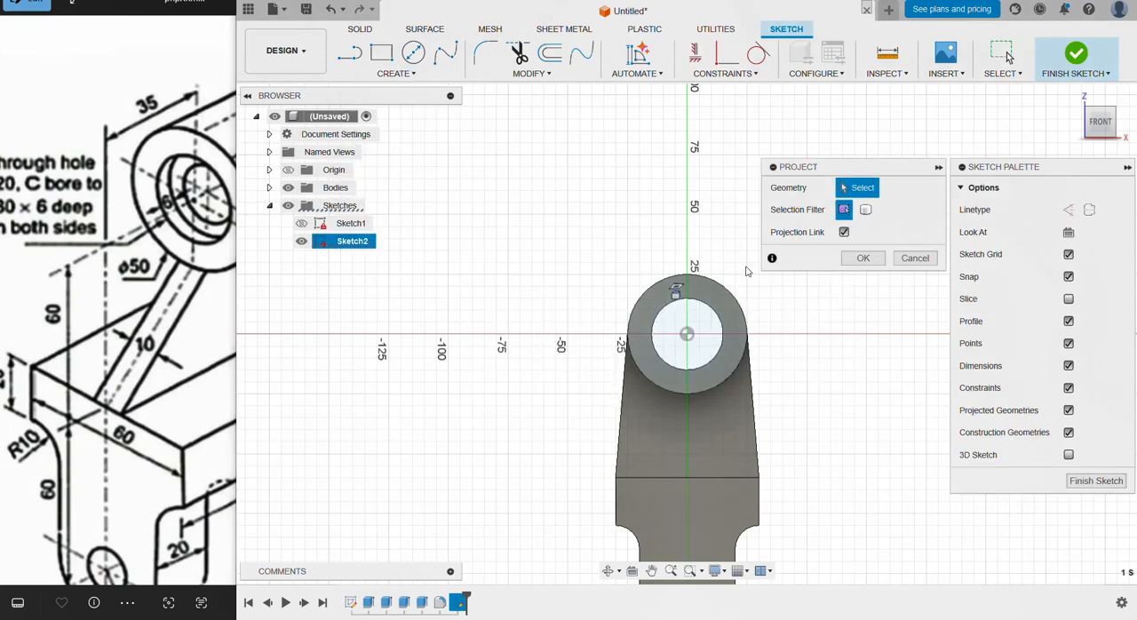
{"action": "left_click", "coordinate": [701, 304]}
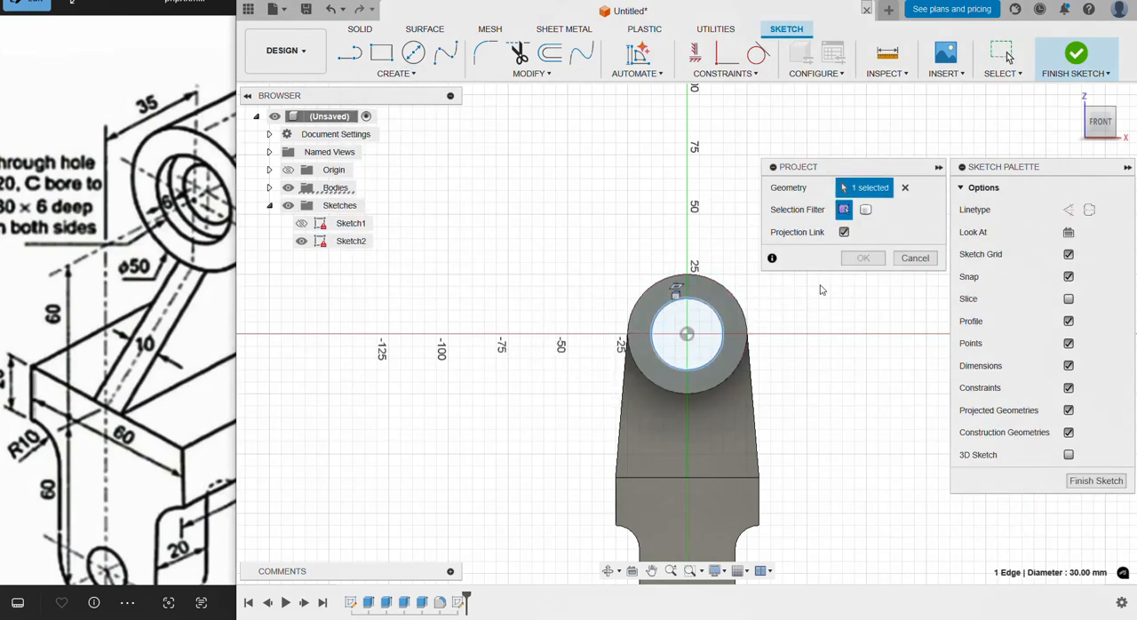
{"action": "left_click", "coordinate": [863, 258]}
Step: Draw a 20 mm circle concentric with the projected bore edge and finish the sketch
{"action": "left_click", "coordinate": [413, 52]}
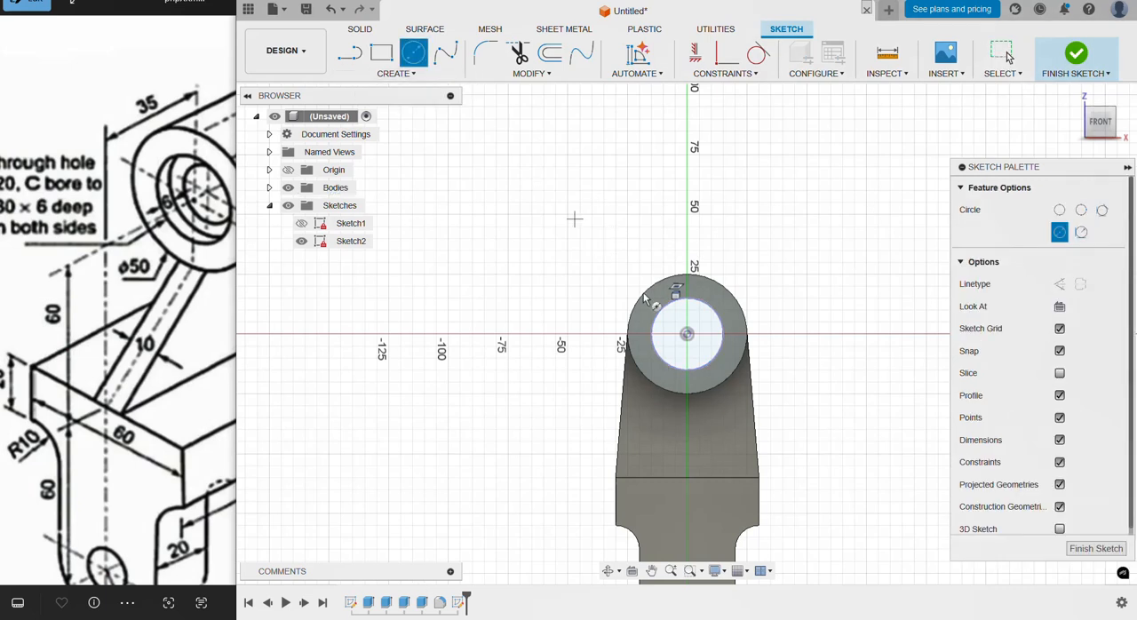
{"action": "left_click", "coordinate": [686, 335]}
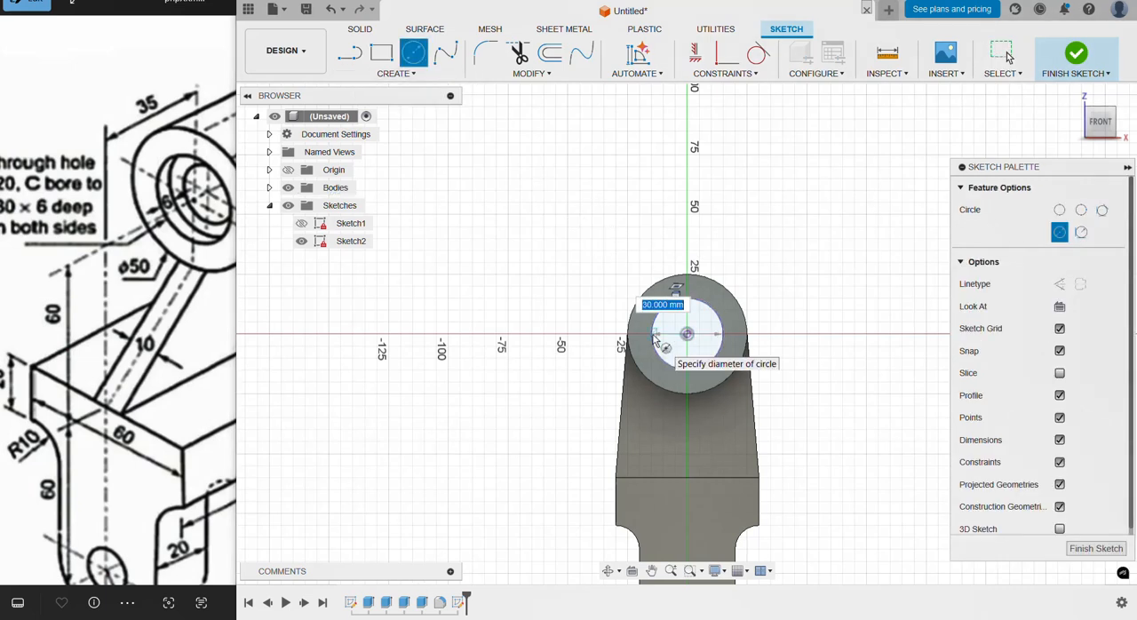
{"action": "key", "text": "Return"}
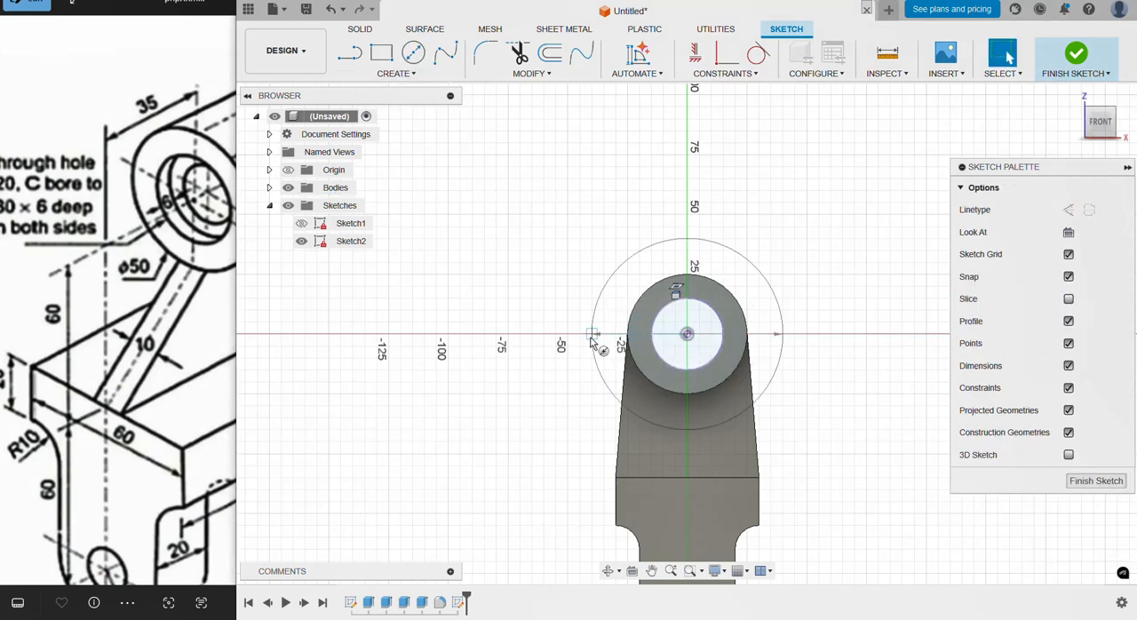
{"action": "middle_click_drag", "start_coordinate": [784, 287], "coordinate": [744, 296], "text": "shift"}
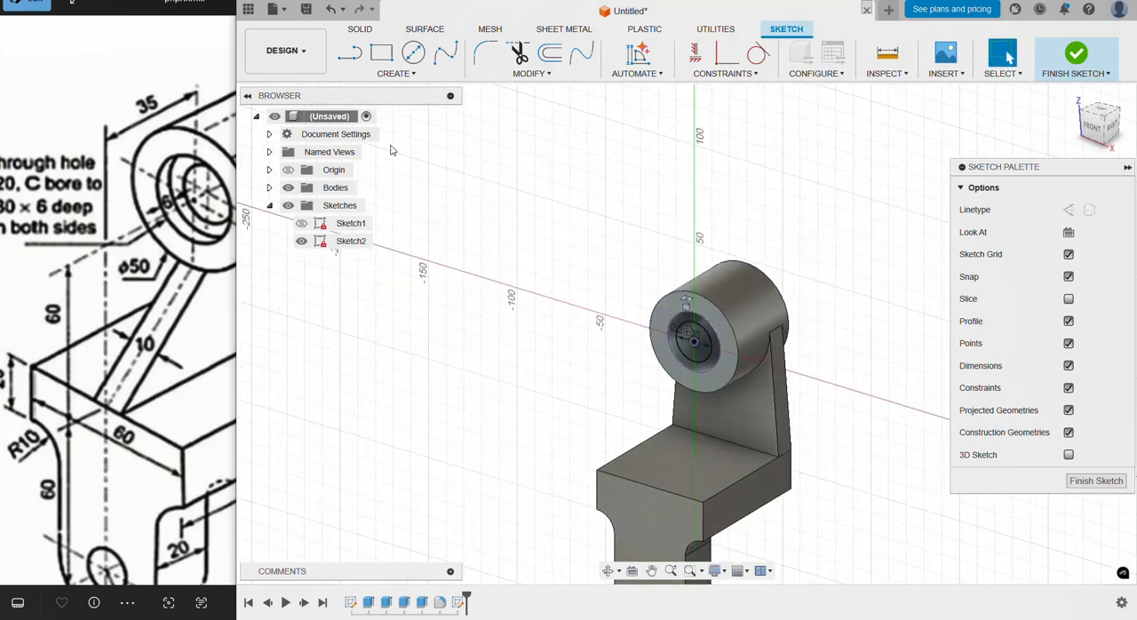
{"action": "left_click", "coordinate": [1075, 55]}
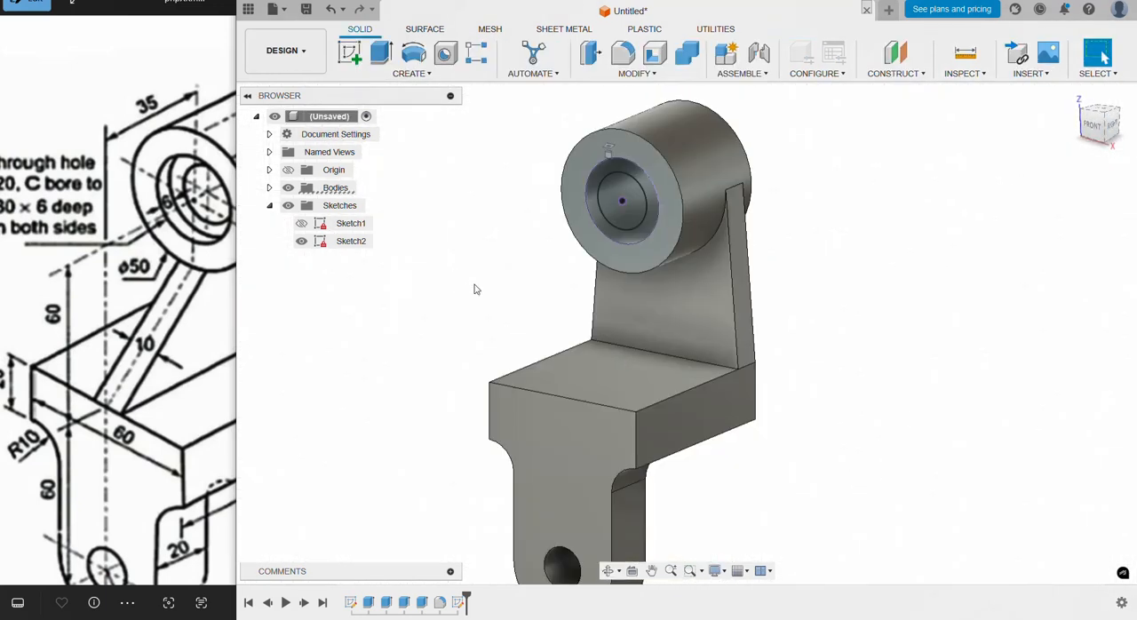
Step: Extrude the ring between the bore edge and the 20 mm circle -34 mm from a -6 mm start offset, joined to the body
{"action": "left_click", "coordinate": [380, 55]}
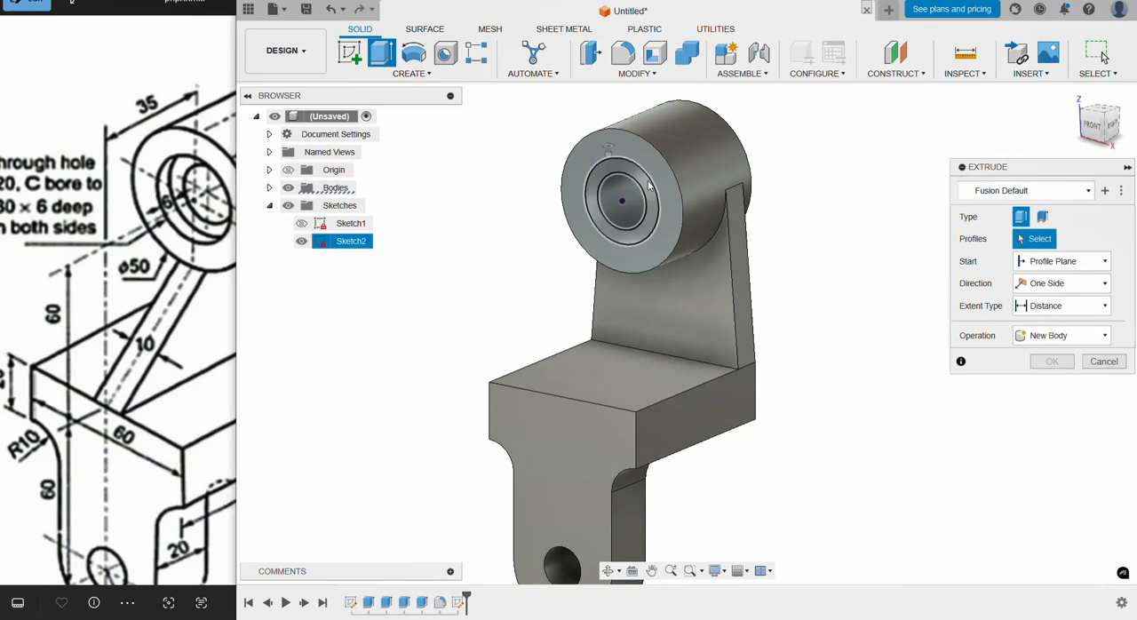
{"action": "left_click", "coordinate": [639, 210]}
{"action": "left_click_drag", "start_coordinate": [639, 210], "coordinate": [791, 144]}
{"action": "left_click", "coordinate": [1063, 283]}
{"action": "left_click", "coordinate": [1064, 261]}
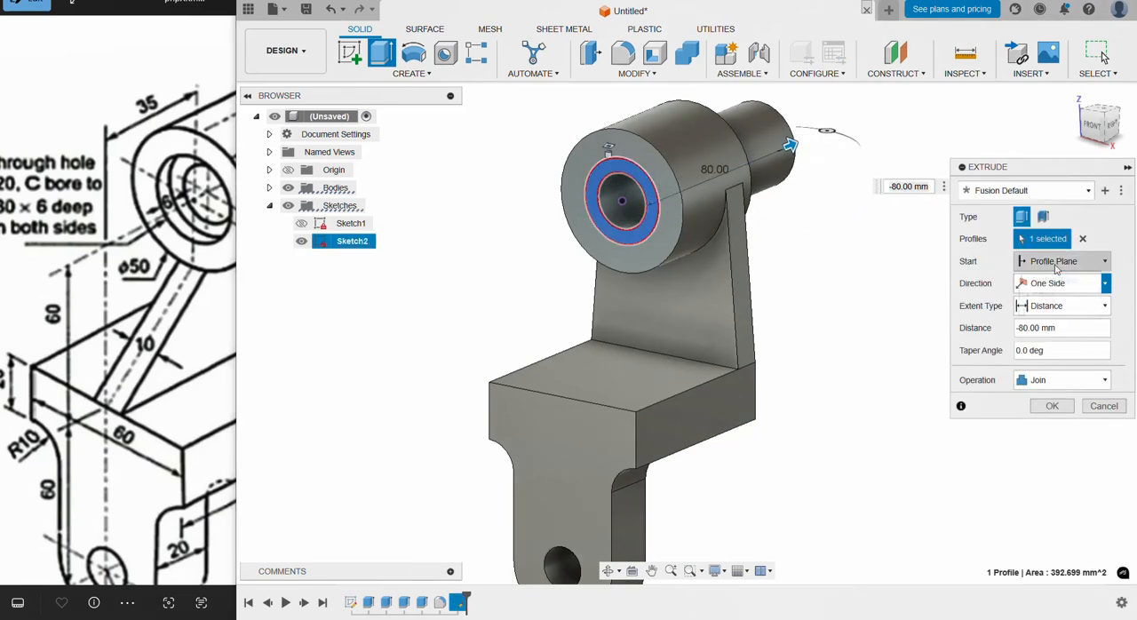
{"action": "left_click", "coordinate": [1043, 295]}
{"action": "left_click", "coordinate": [1061, 286]}
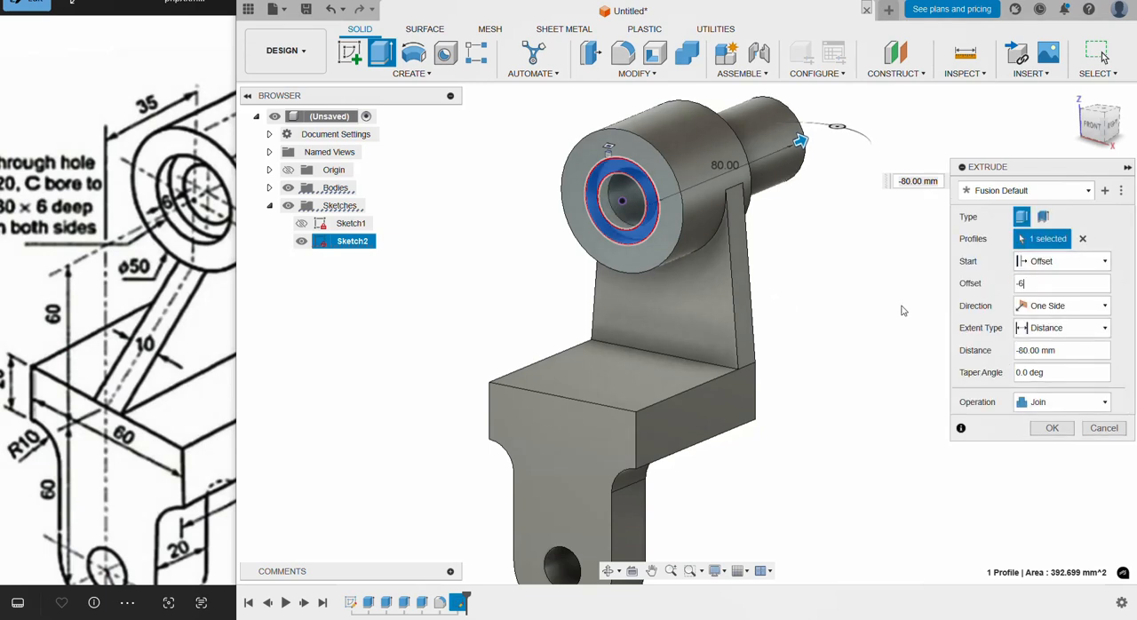
{"action": "middle_click_drag", "start_coordinate": [850, 269], "coordinate": [837, 274], "text": "shift"}
{"action": "double_click", "coordinate": [1047, 351]}
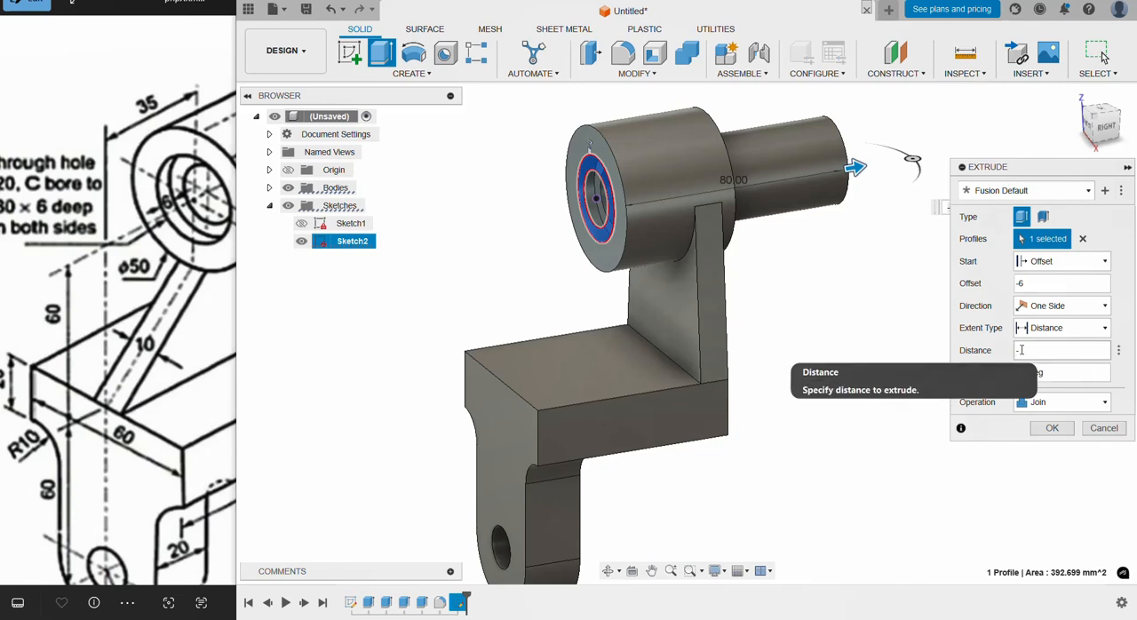
{"action": "mouse_move", "coordinate": [815, 284]}
{"action": "middle_mouse_down", "text": "shift"}
{"action": "mouse_move", "coordinate": [734, 287]}
{"action": "mouse_move", "coordinate": [834, 283]}
{"action": "mouse_move", "coordinate": [831, 293]}
{"action": "middle_mouse_up", "text": "shift"}
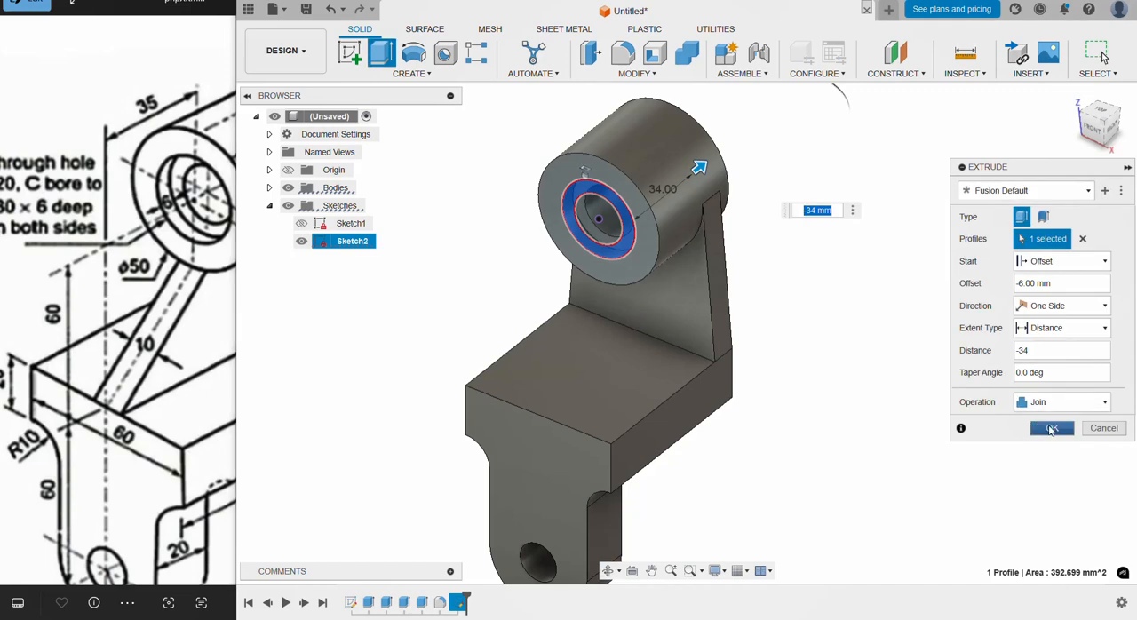
{"action": "key", "text": "Return"}
Step: Hide the counterbore sketch and compare the bracket with the reference drawing
{"action": "scroll", "coordinate": [835, 360], "scroll_direction": "down", "scroll_amount": 1}
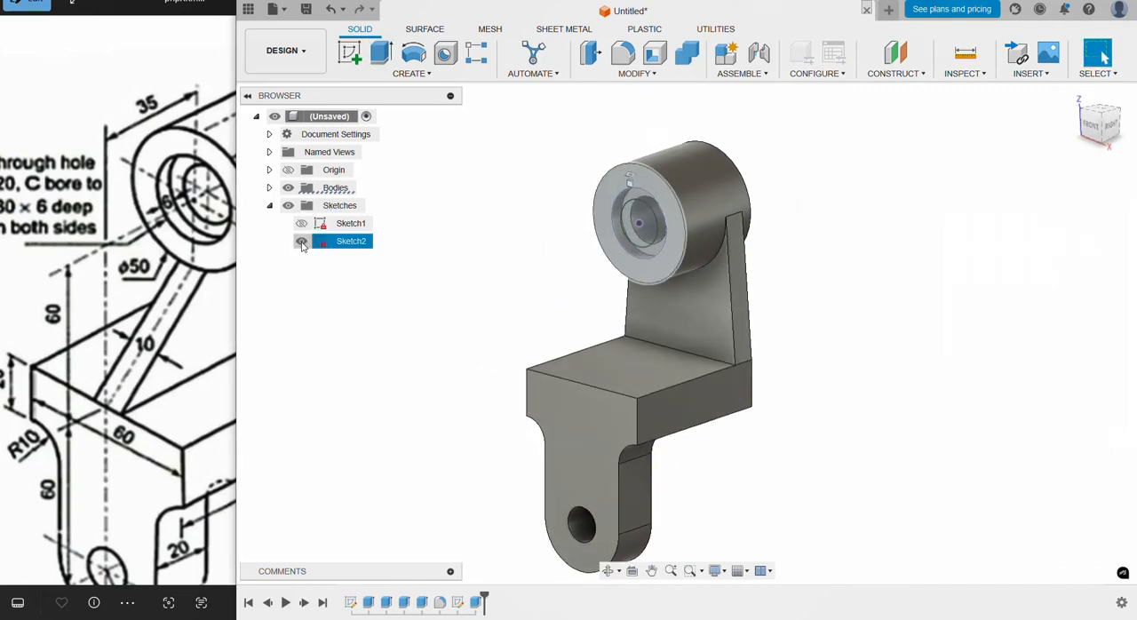
{"action": "scroll", "coordinate": [706, 464], "scroll_direction": "down", "scroll_amount": 2}
{"action": "scroll", "coordinate": [705, 465], "scroll_direction": "up", "scroll_amount": 1}
{"action": "middle_click_drag", "start_coordinate": [707, 471], "coordinate": [705, 503], "text": "shift"}
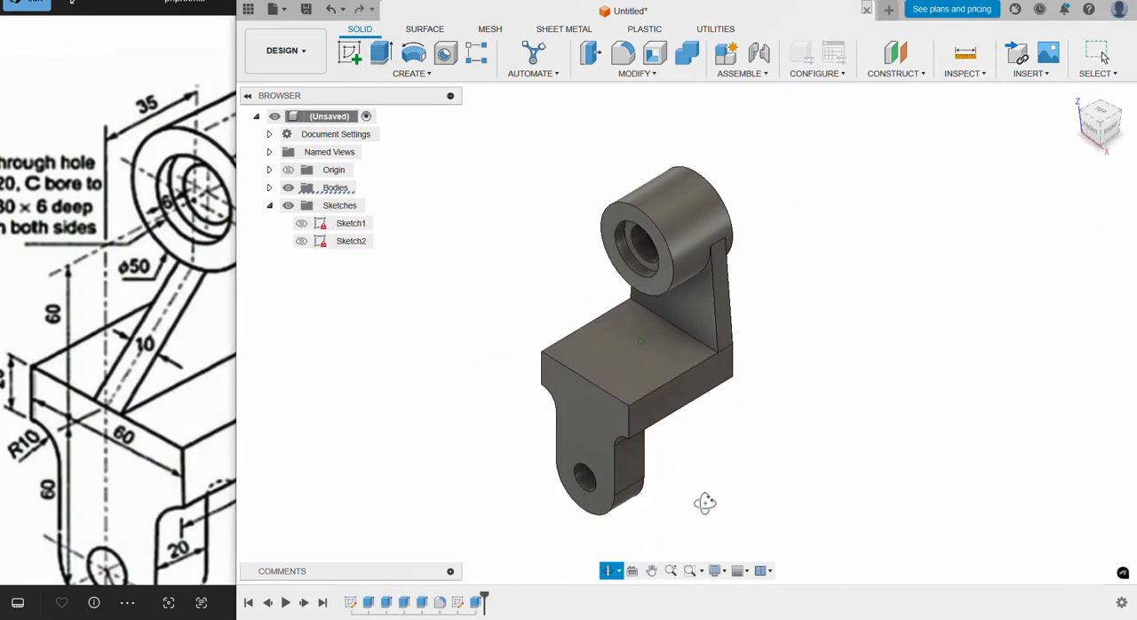
{"action": "left_click", "coordinate": [183, 433]}
{"action": "left_click", "coordinate": [488, 268]}
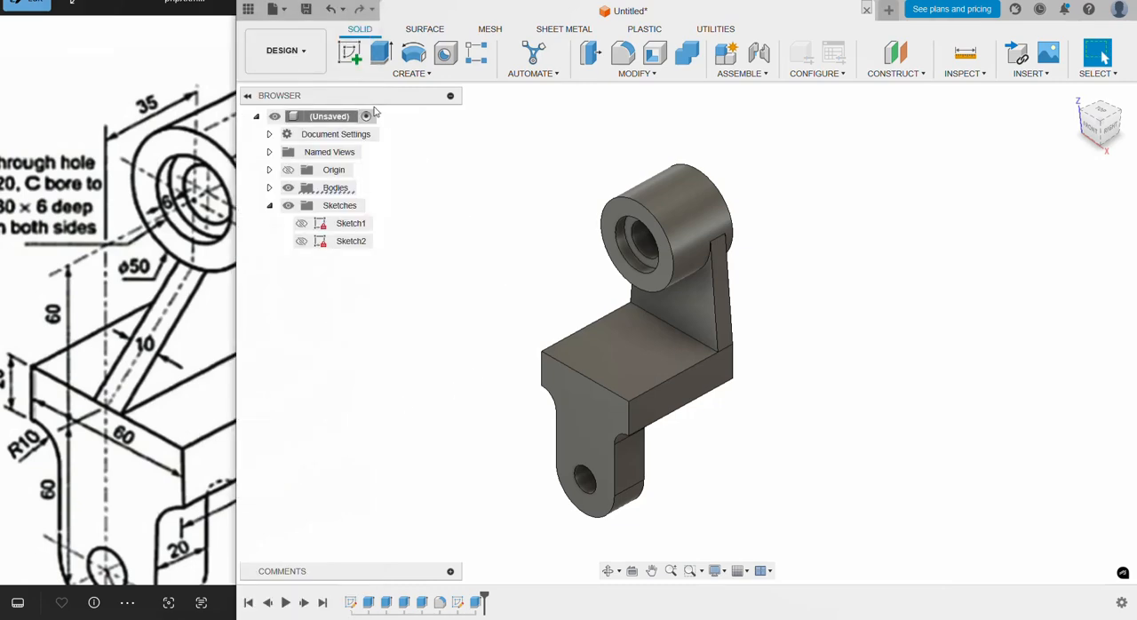
Step: Sketch a slanted line on the YZ origin plane from the base block's top front edge to the boss's lower front edge, and finish the sketch
{"action": "left_click", "coordinate": [350, 54]}
{"action": "mouse_move", "coordinate": [556, 277]}
{"action": "middle_mouse_down", "text": "shift"}
{"action": "mouse_move", "coordinate": [552, 311]}
{"action": "mouse_move", "coordinate": [541, 282]}
{"action": "middle_mouse_up", "text": "shift"}
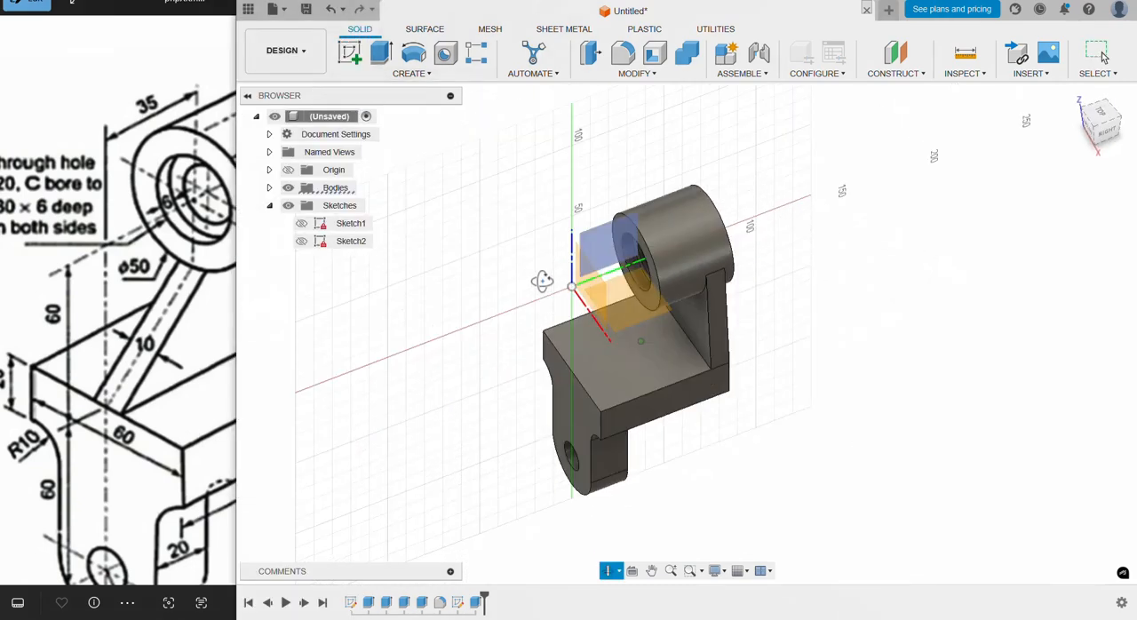
{"action": "left_click", "coordinate": [599, 239]}
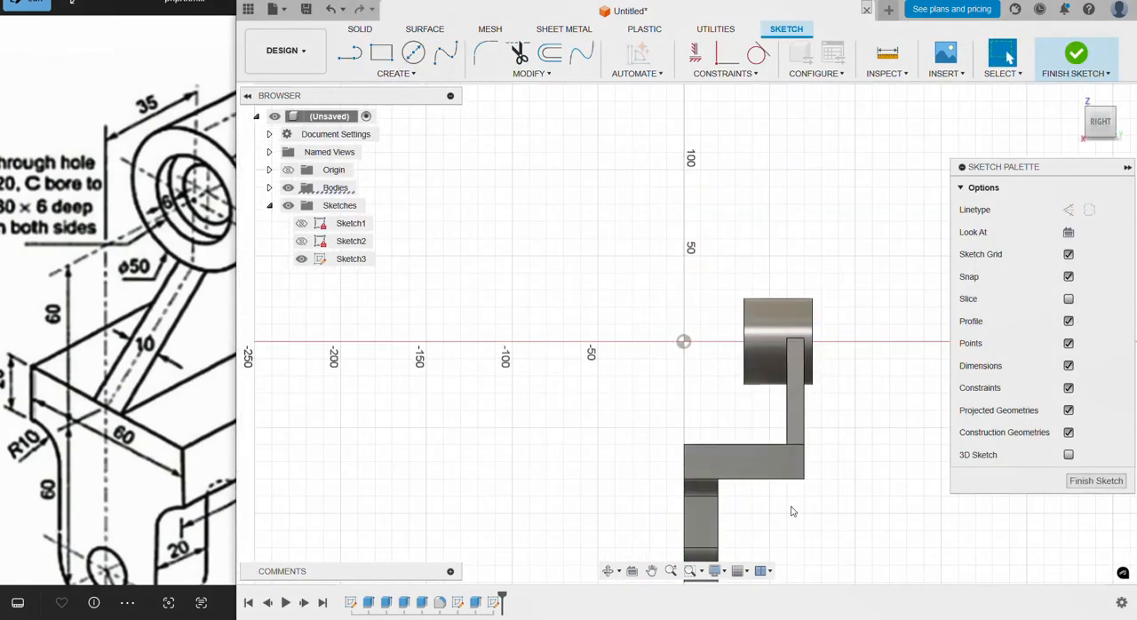
{"action": "key", "text": "l"}
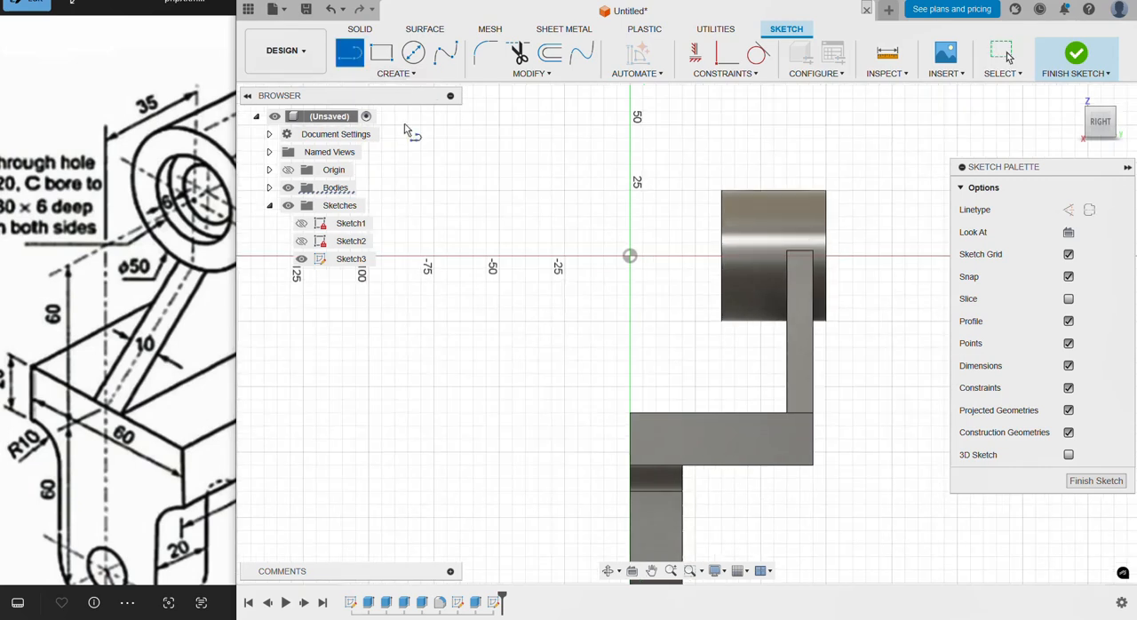
{"action": "left_click", "coordinate": [630, 412]}
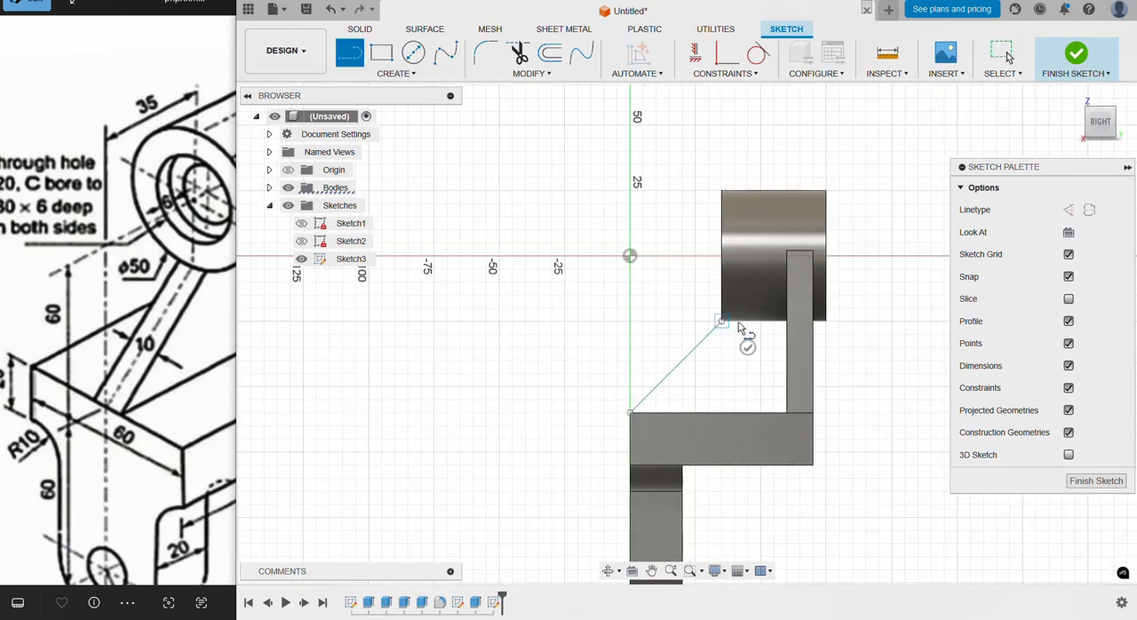
{"action": "key", "text": "Escape"}
{"action": "scroll", "coordinate": [668, 312], "scroll_direction": "down", "scroll_amount": 2}
{"action": "middle_click_drag", "start_coordinate": [667, 311], "coordinate": [696, 337], "text": "shift"}
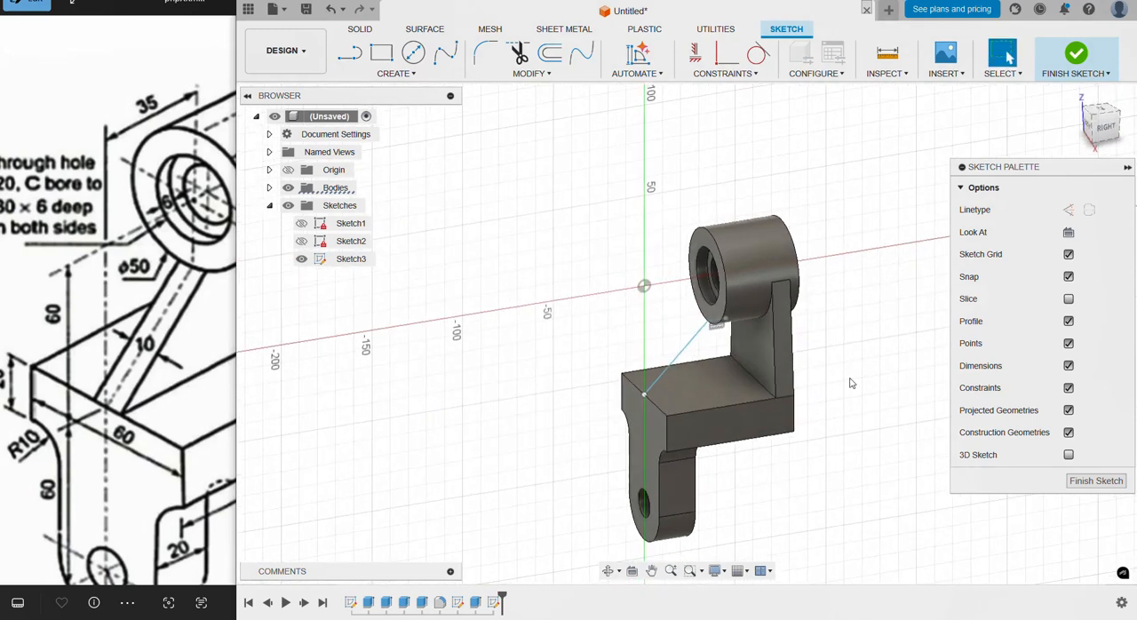
{"action": "left_click", "coordinate": [1087, 484]}
Step: Create a 10 mm thick rib from the slanted line, extended to next, and compare it with the reference drawing
{"action": "mouse_move", "coordinate": [851, 326]}
{"action": "middle_mouse_down", "text": "shift"}
{"action": "mouse_move", "coordinate": [862, 310]}
{"action": "mouse_move", "coordinate": [890, 313]}
{"action": "middle_mouse_up", "text": "shift"}
{"action": "scroll", "coordinate": [834, 445], "scroll_direction": "up", "scroll_amount": 2}
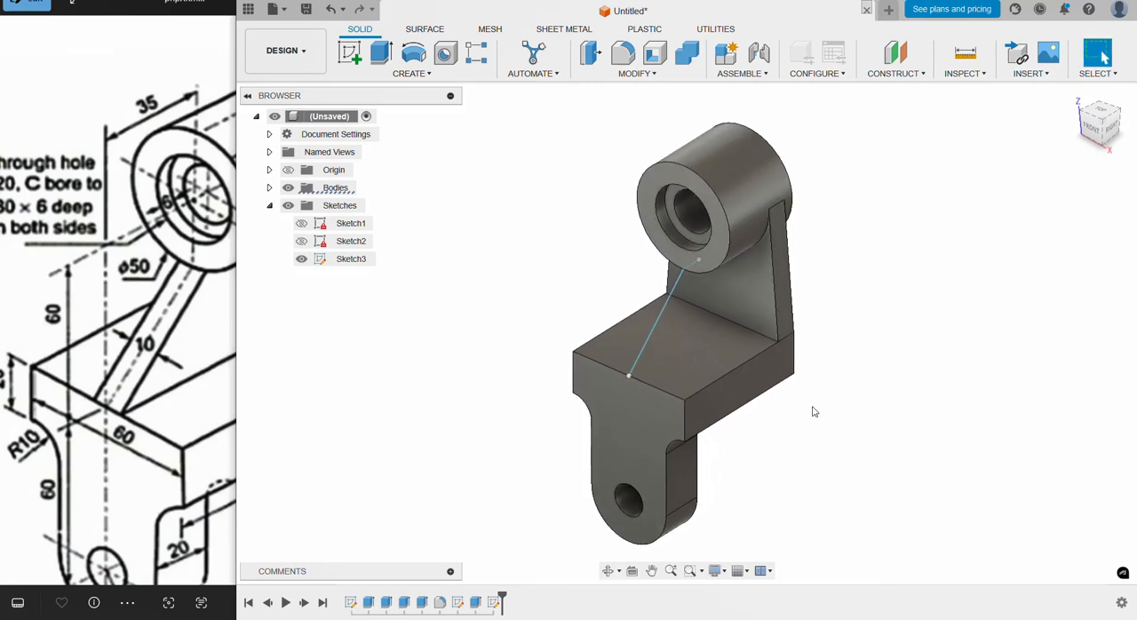
{"action": "left_click", "coordinate": [411, 73]}
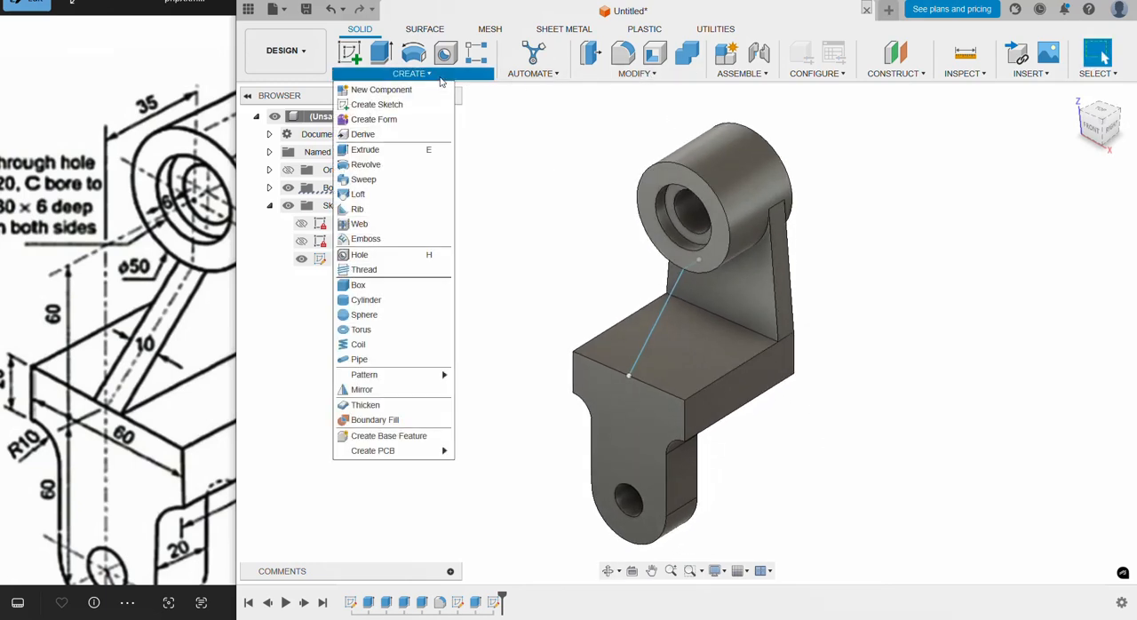
{"action": "left_click", "coordinate": [395, 209]}
{"action": "left_click", "coordinate": [679, 293]}
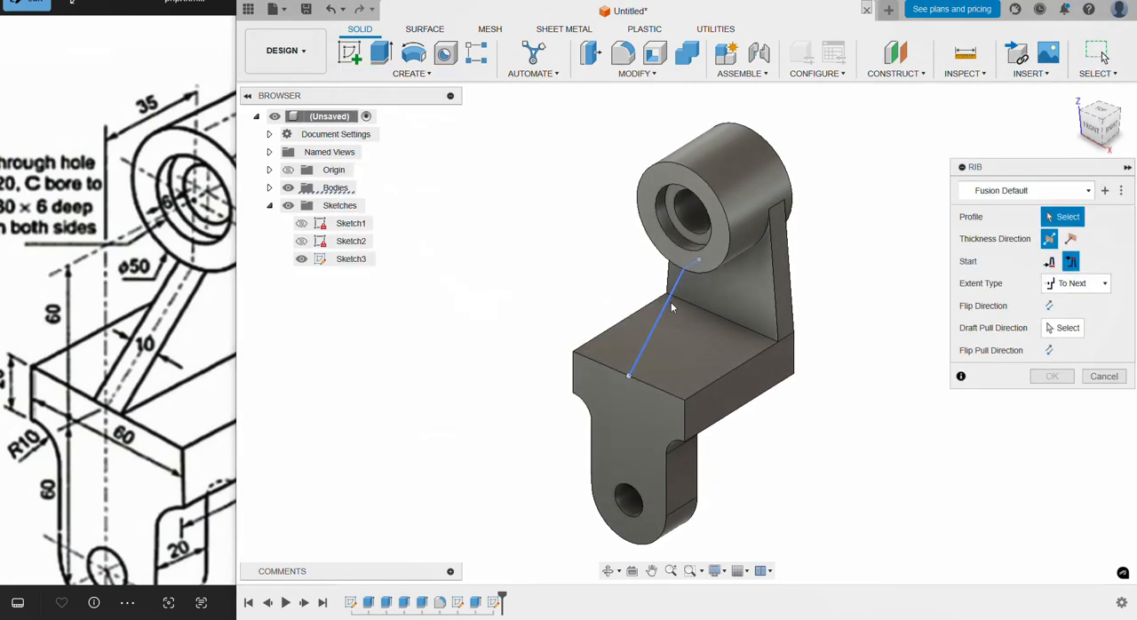
{"action": "type", "text": "10"}
{"action": "key", "text": "Return"}
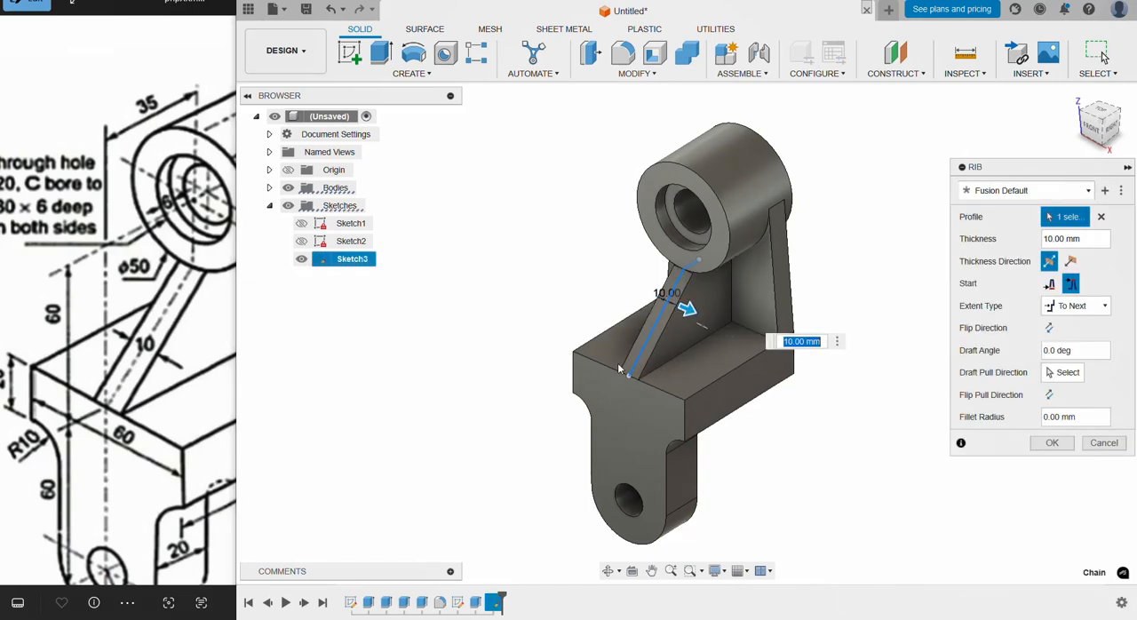
{"action": "left_click", "coordinate": [1035, 449]}
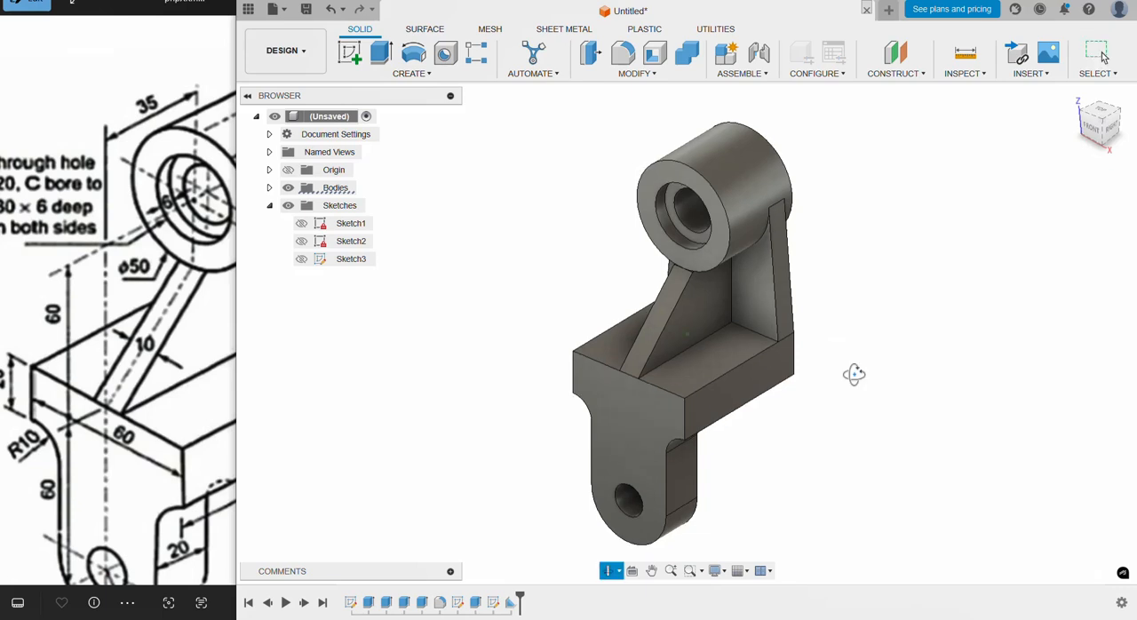
{"action": "left_click", "coordinate": [161, 293]}
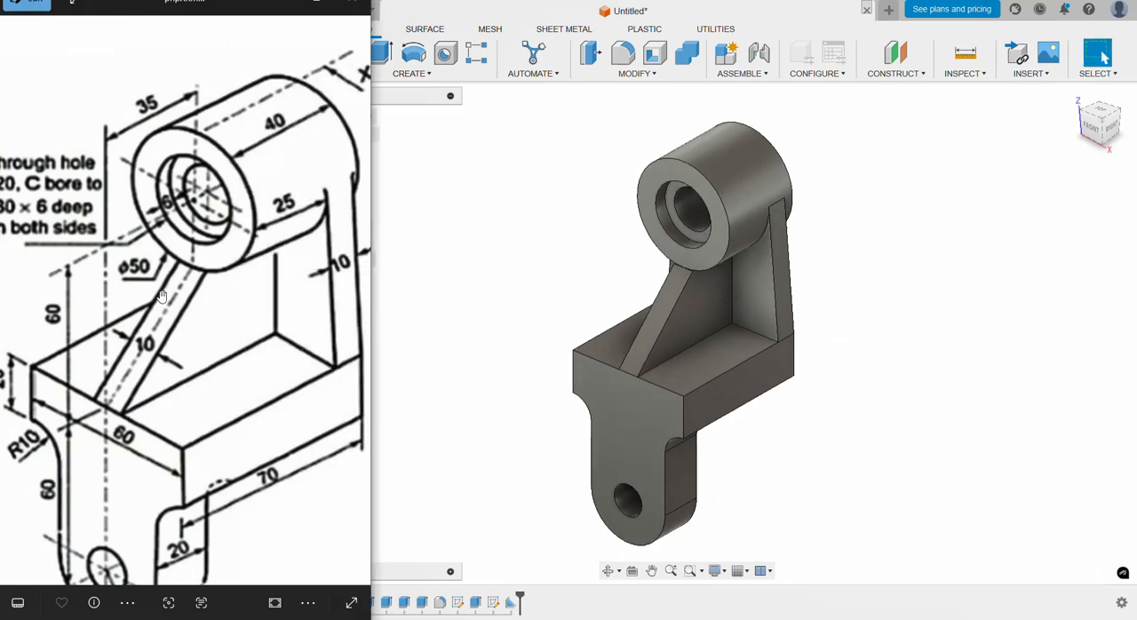